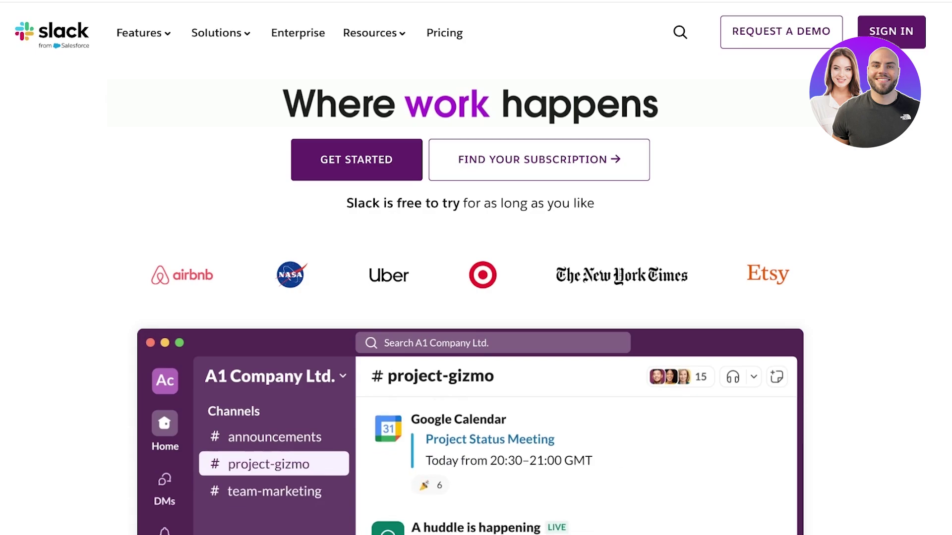
# Step: Start creating a new Slack account and submit your e-mail address for sign-up
pyautogui.scroll(-8, 330, 133)
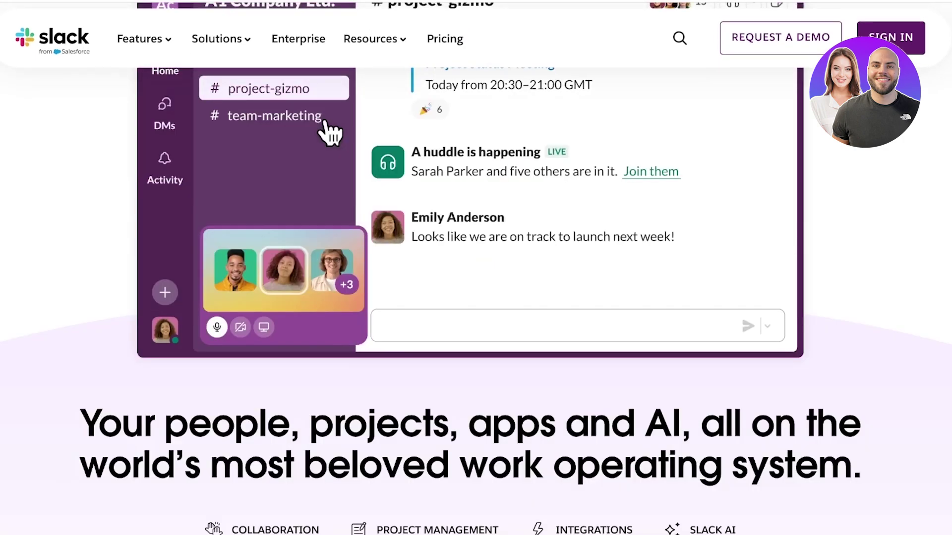
pyautogui.scroll(-2, 476, 268)
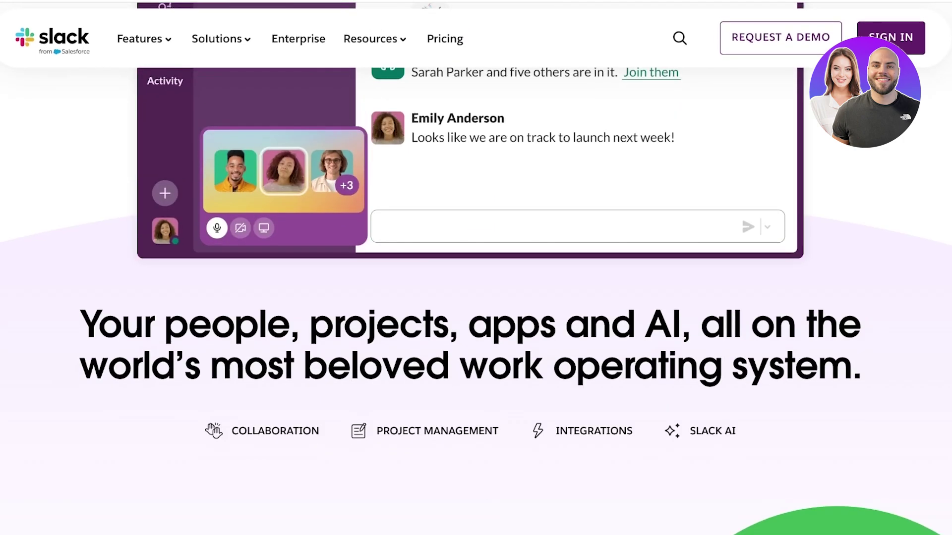
pyautogui.scroll(-9, 476, 268)
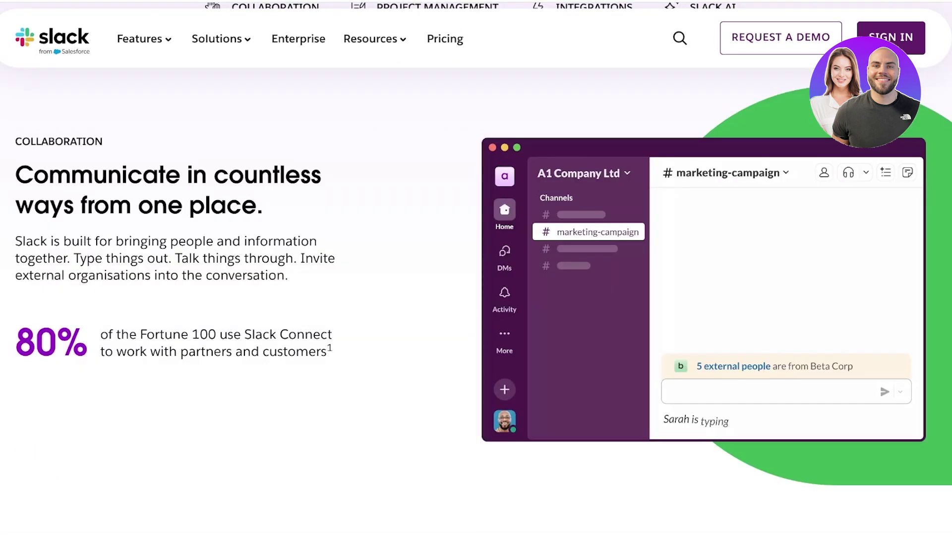
pyautogui.scroll(-1, 476, 268)
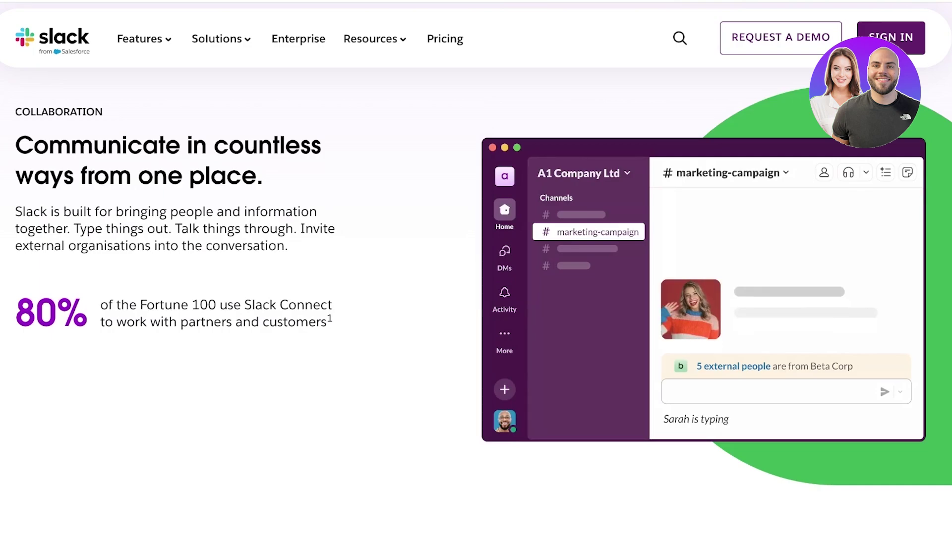
pyautogui.scroll(-8, 476, 268)
pyautogui.scroll(4, 476, 268)
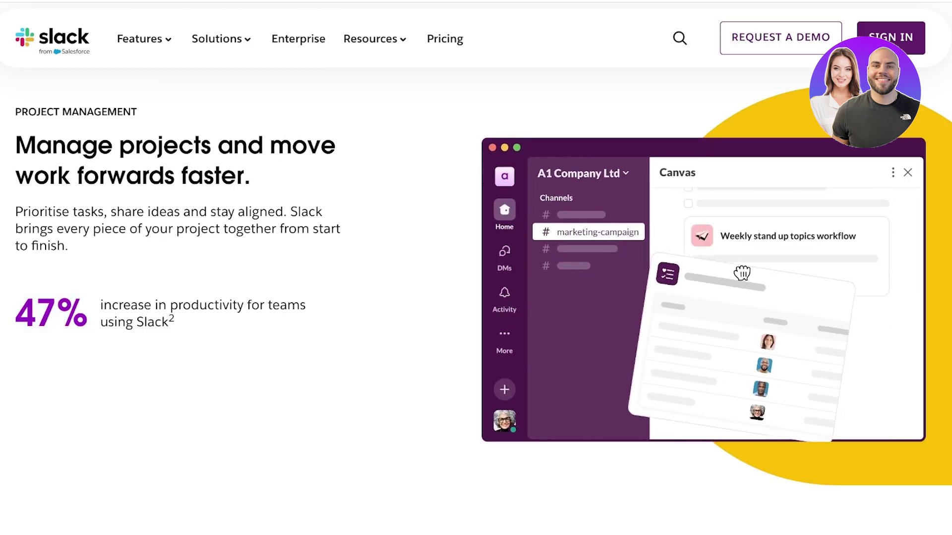
pyautogui.scroll(-3, 476, 268)
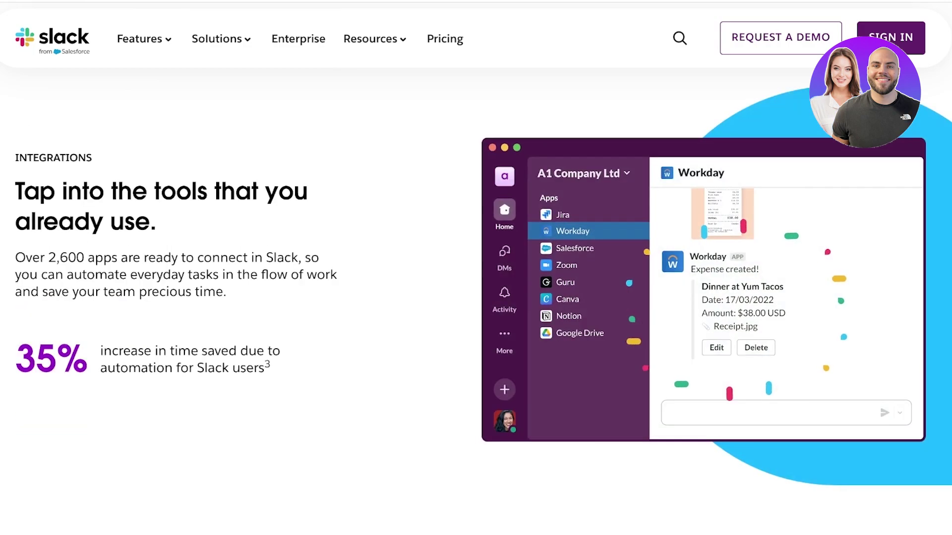
pyautogui.scroll(-1, 174, 248)
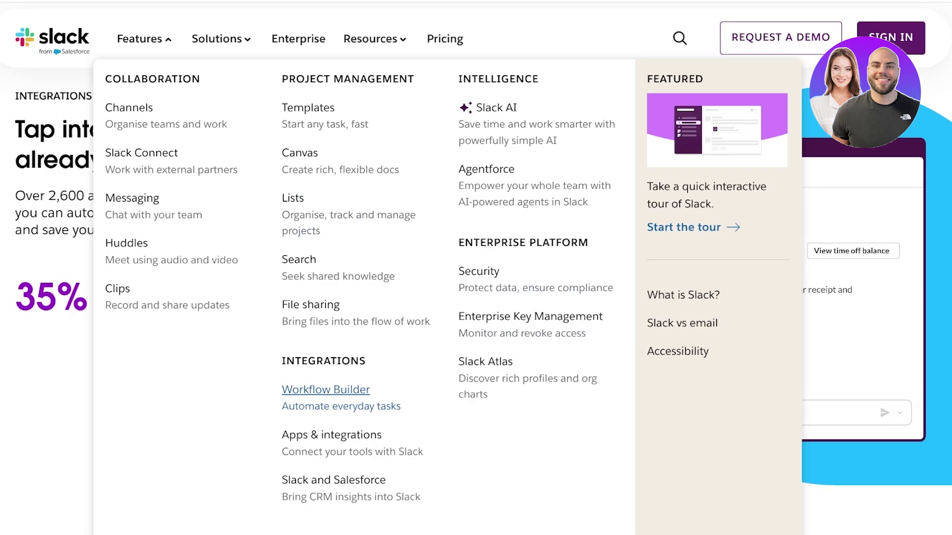
pyautogui.scroll(15, 476, 298)
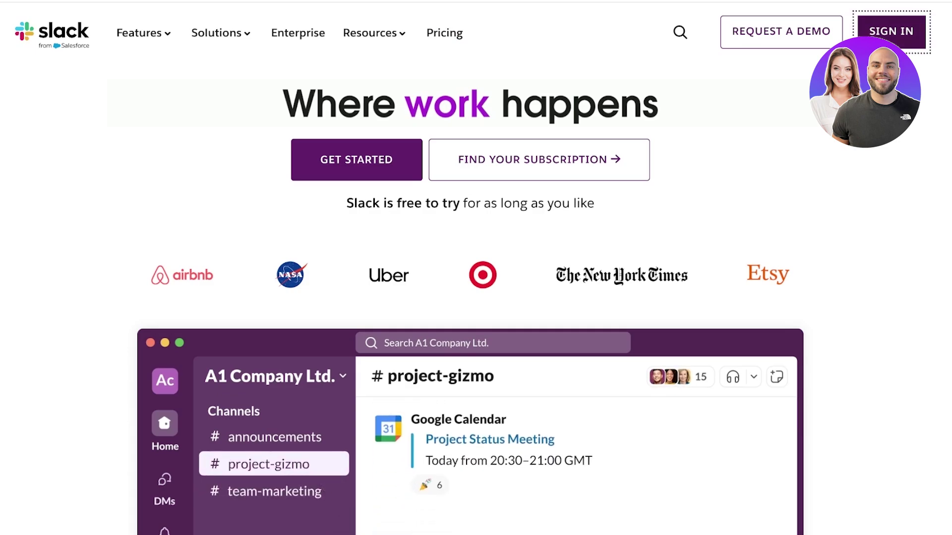
pyautogui.click(891, 31)
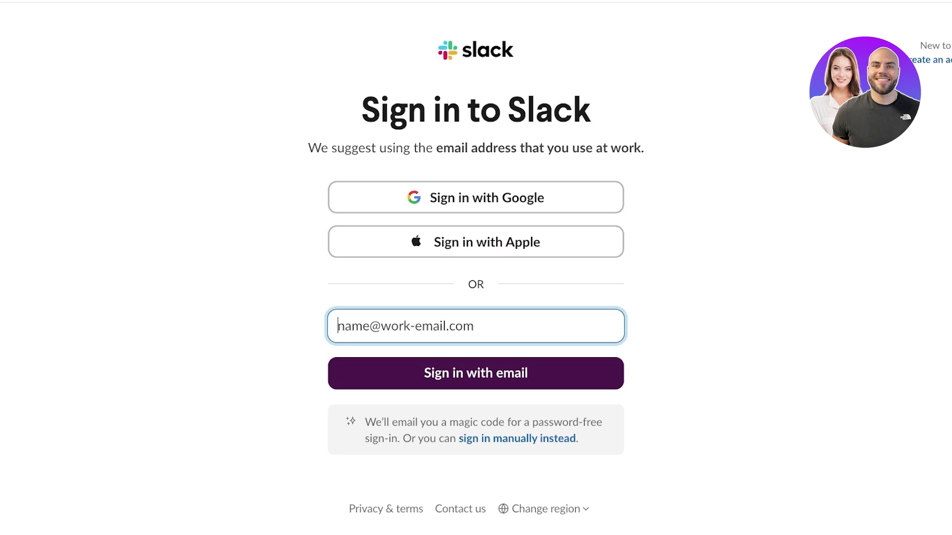
pyautogui.click(931, 59)
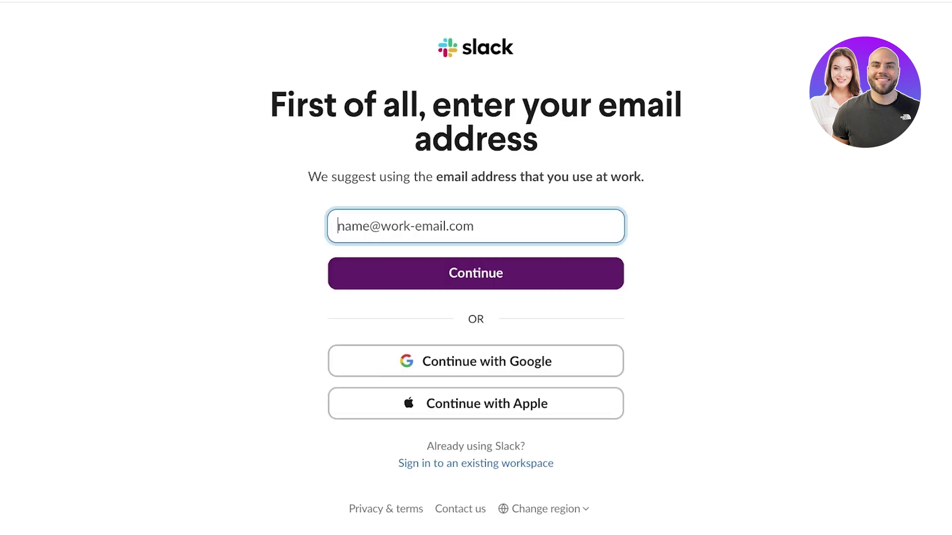
pyautogui.write('lily')
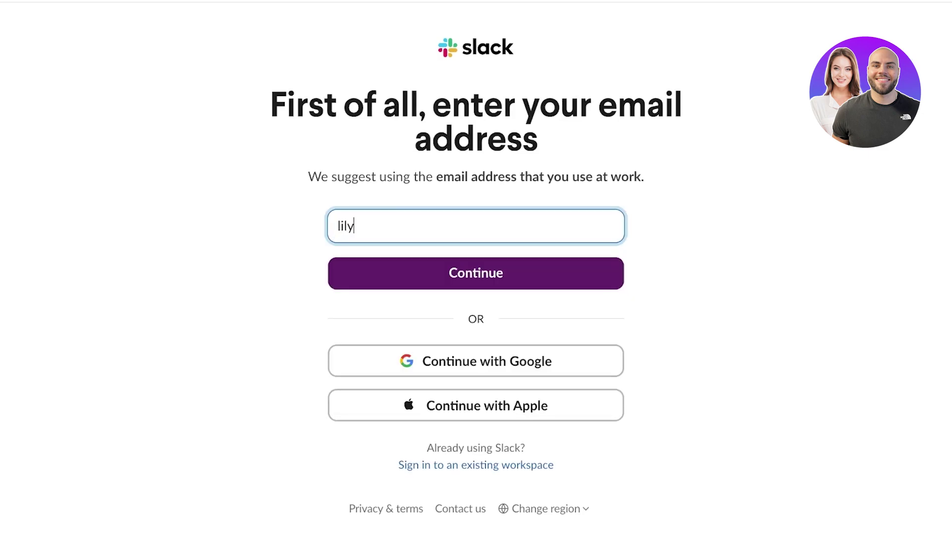
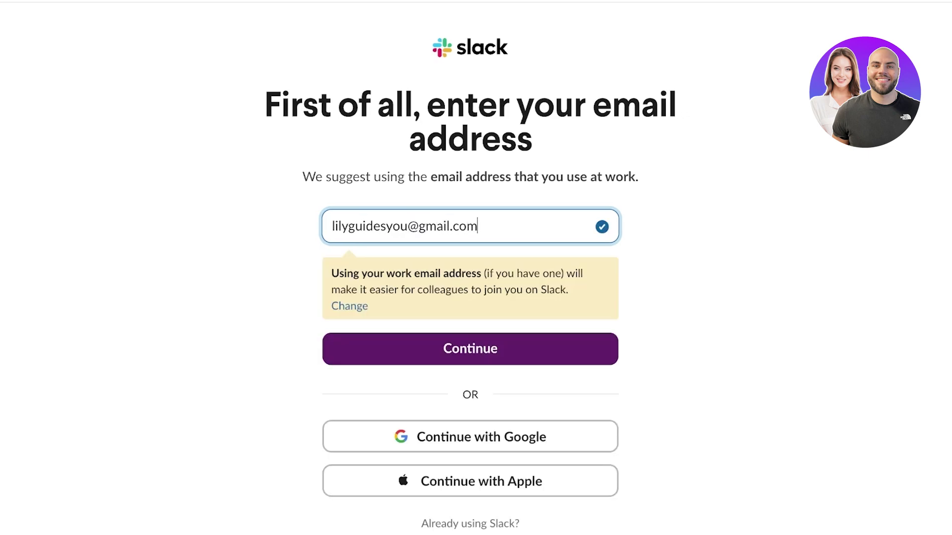
pyautogui.press('Return')
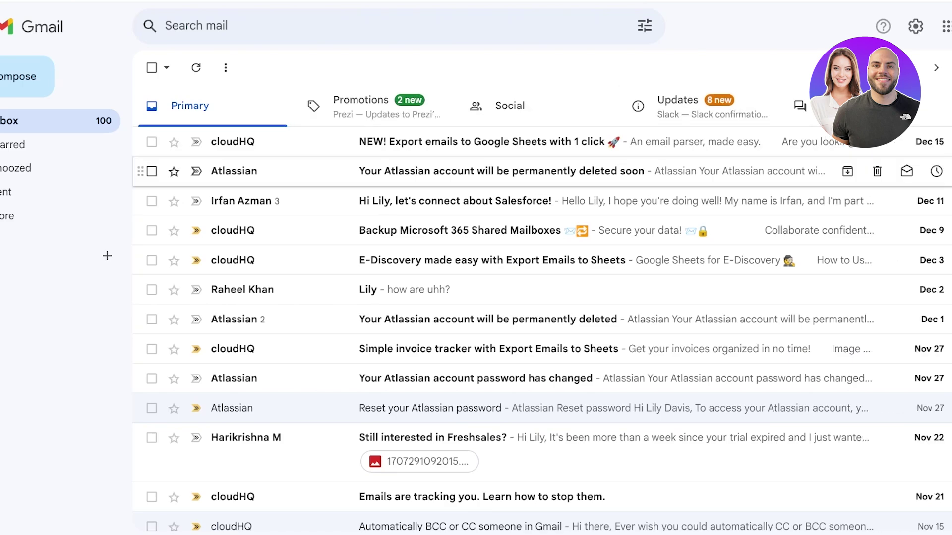
# Step: In Gmail's Updates category, open Slack's confirmation e-mail and select the sign-up code
pyautogui.click(677, 106)
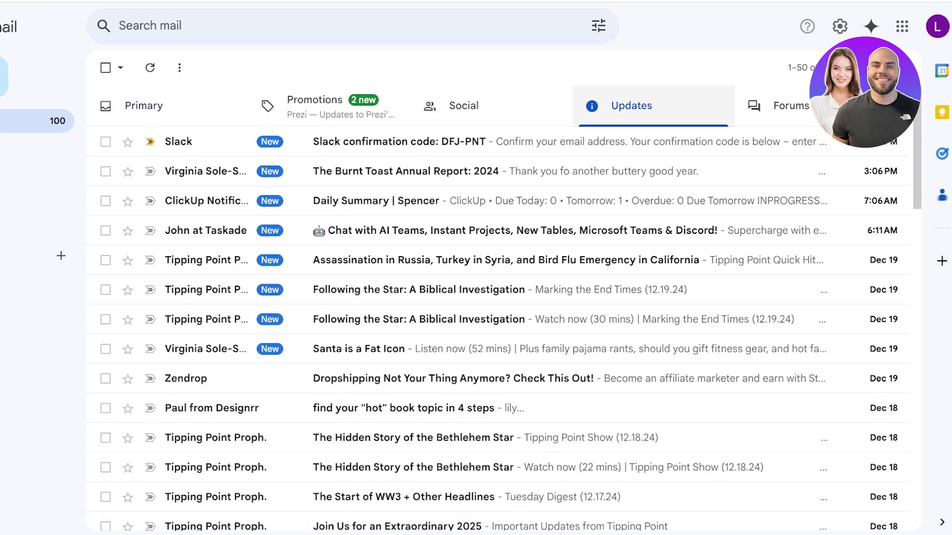
pyautogui.click(397, 142)
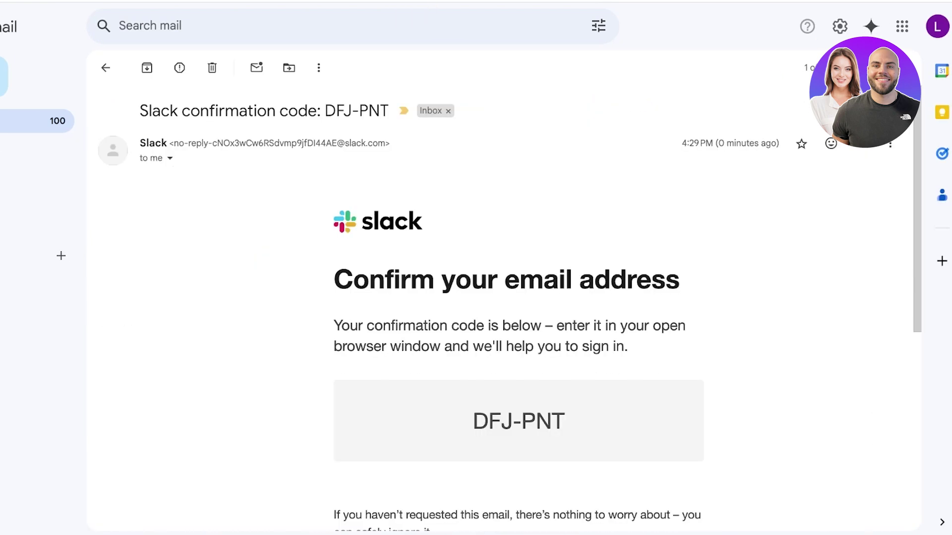
pyautogui.moveTo(473, 421); pyautogui.dragTo(565, 421)
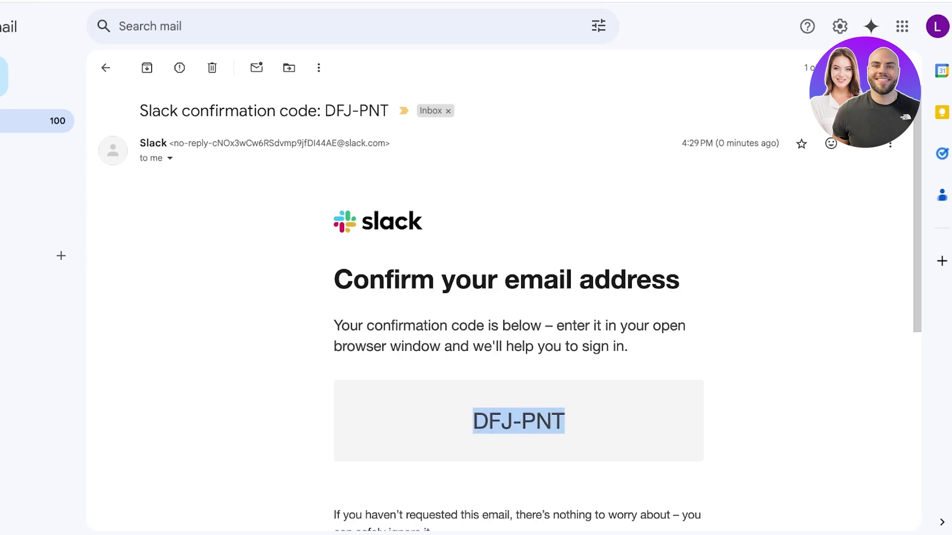
# Step: Paste the confirmation code into Slack's code boxes and start creating a new workspace
pyautogui.hotkey('ctrl', 'Tab')
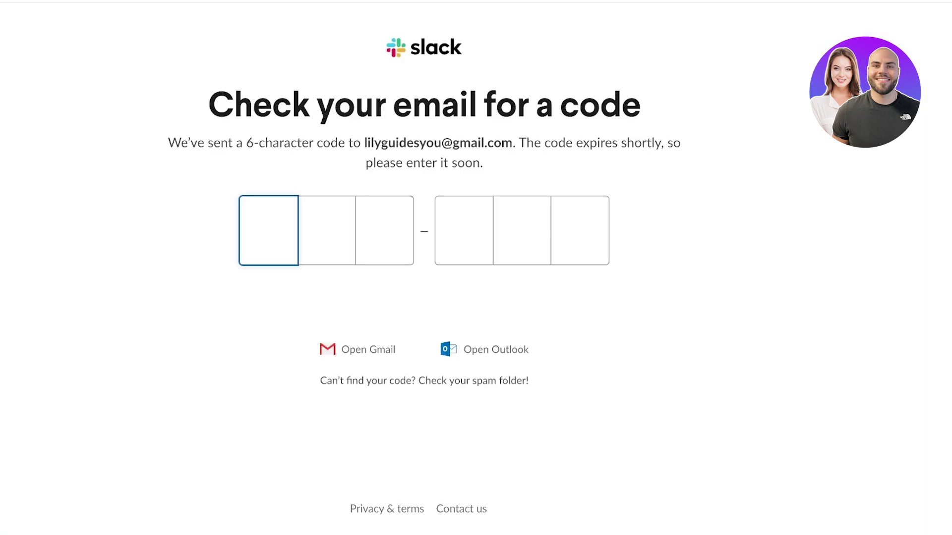
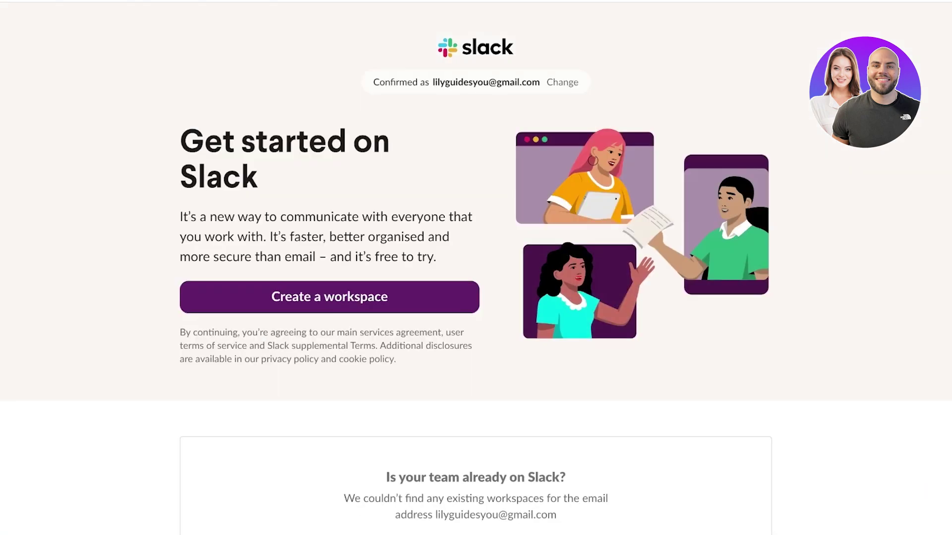
pyautogui.scroll(-3, 476, 267)
pyautogui.scroll(3, 476, 267)
pyautogui.click(329, 297)
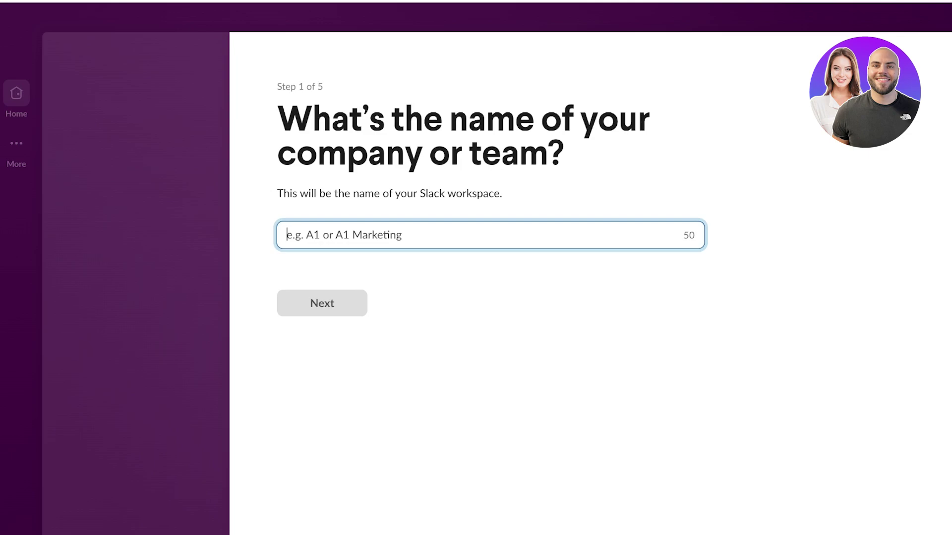
# Step: Name the new workspace 'Spencer'
pyautogui.write('L')
pyautogui.press('BackSpace')
pyautogui.write('Spencer')
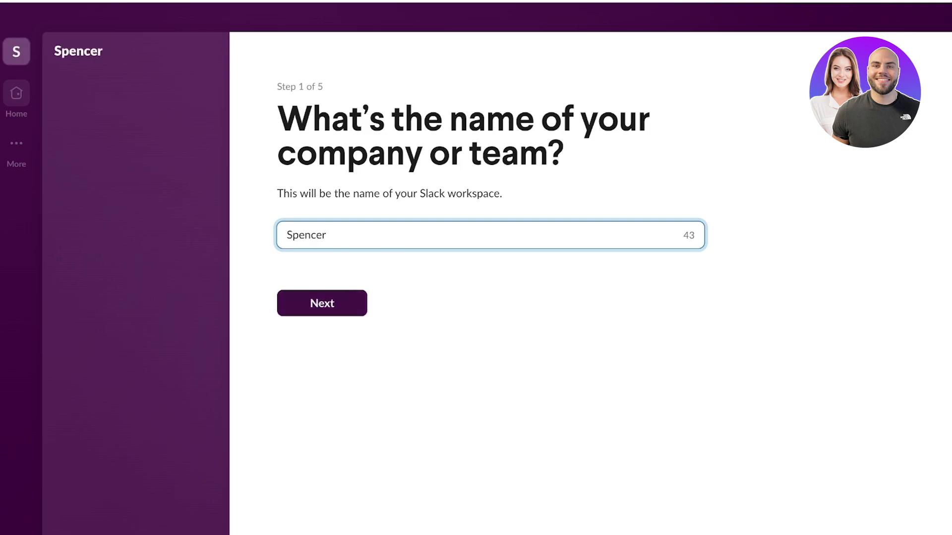
pyautogui.press('Return')
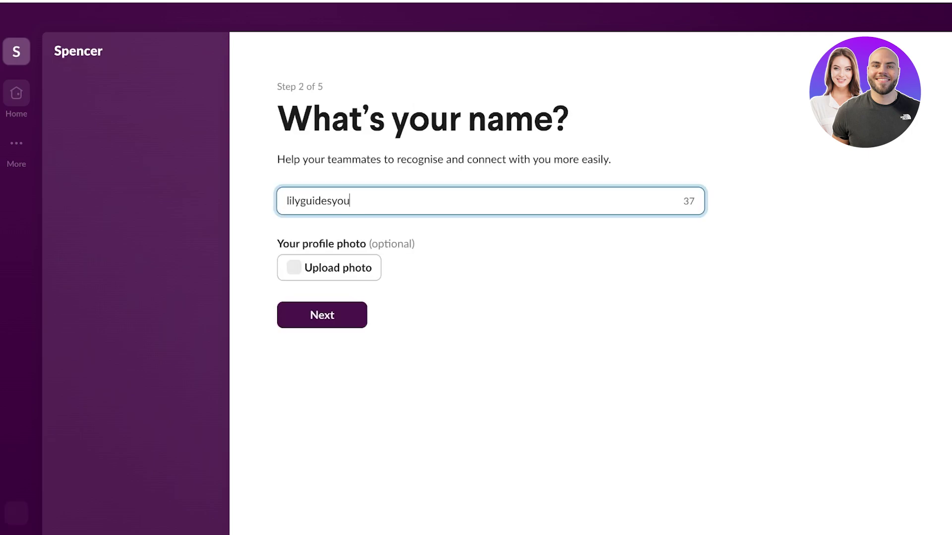
# Step: Replace the prefilled name with your full name, save the cropped profile photo, and continue
pyautogui.hotkey('ctrl', 'a')
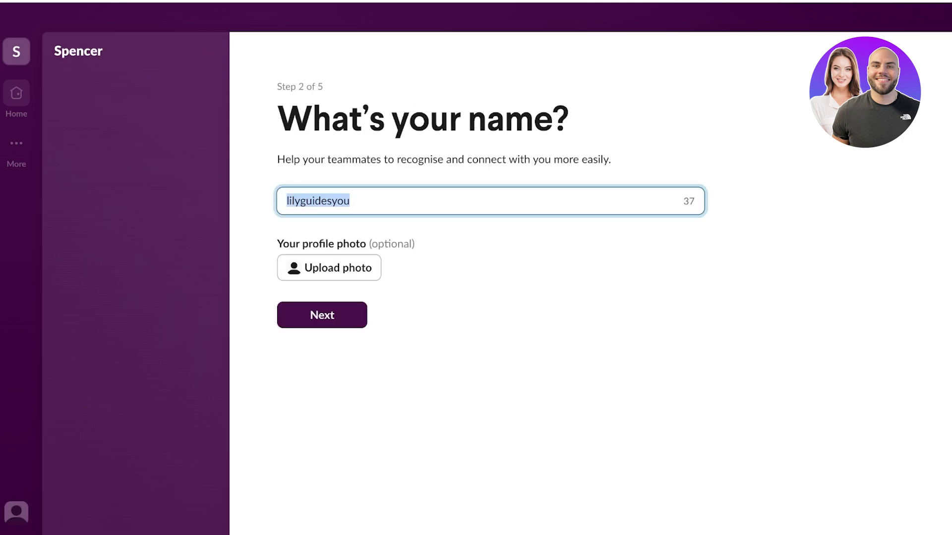
pyautogui.write('Lily Dav')
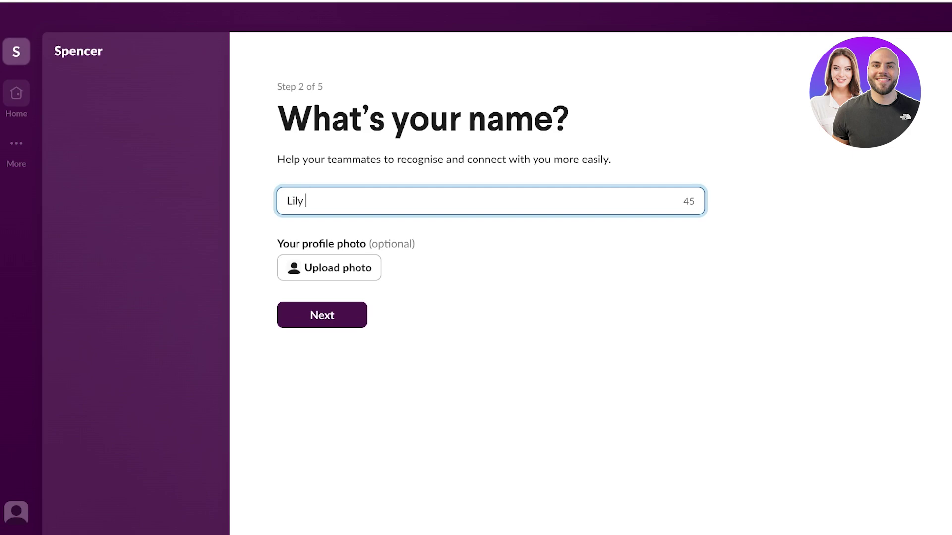
pyautogui.write('is')
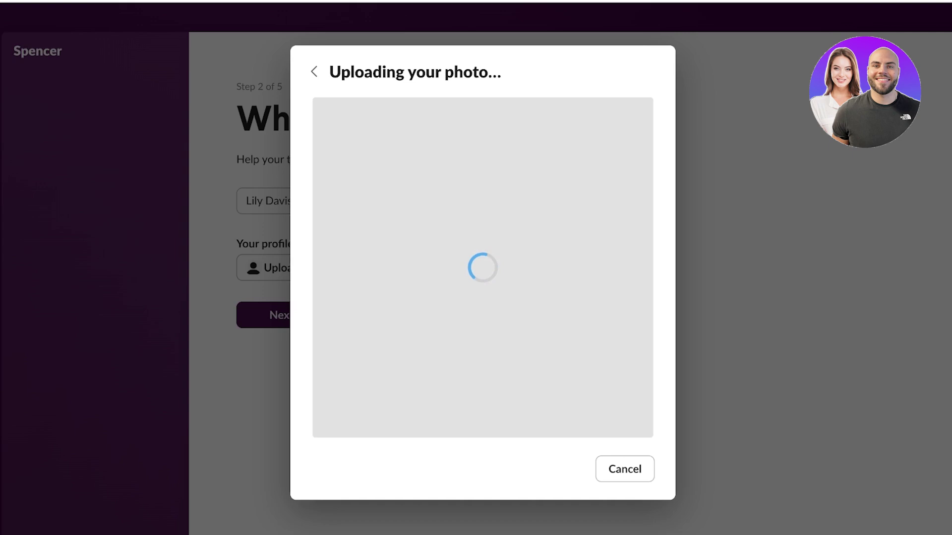
pyautogui.press('Return')
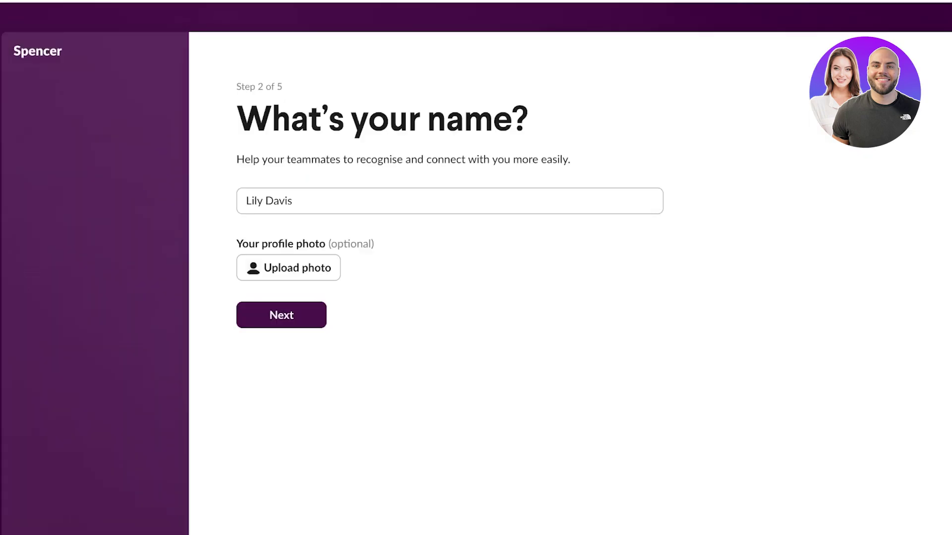
pyautogui.press('Return')
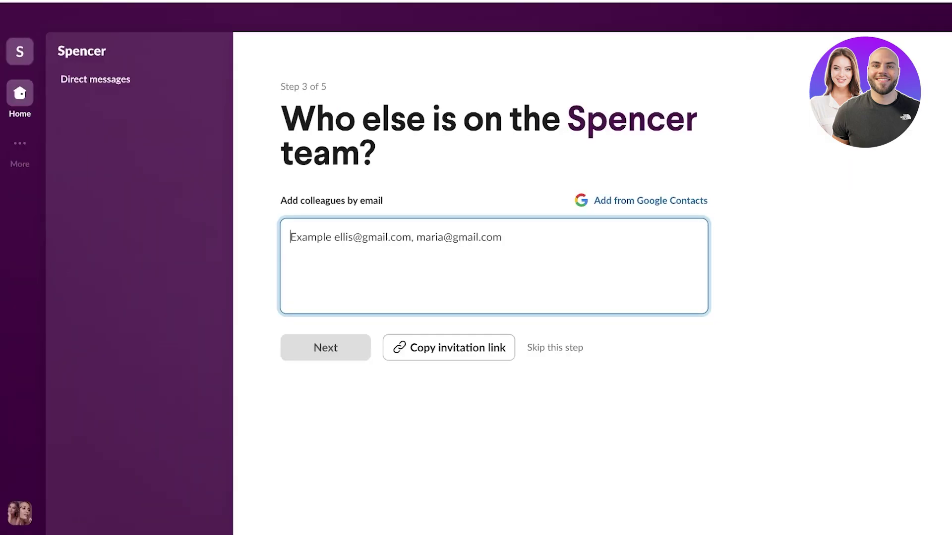
# Step: Copy the workspace invitation link, then skip e-mail invitations and confirm skipping
pyautogui.click(449, 348)
pyautogui.click(554, 348)
pyautogui.press('Return')
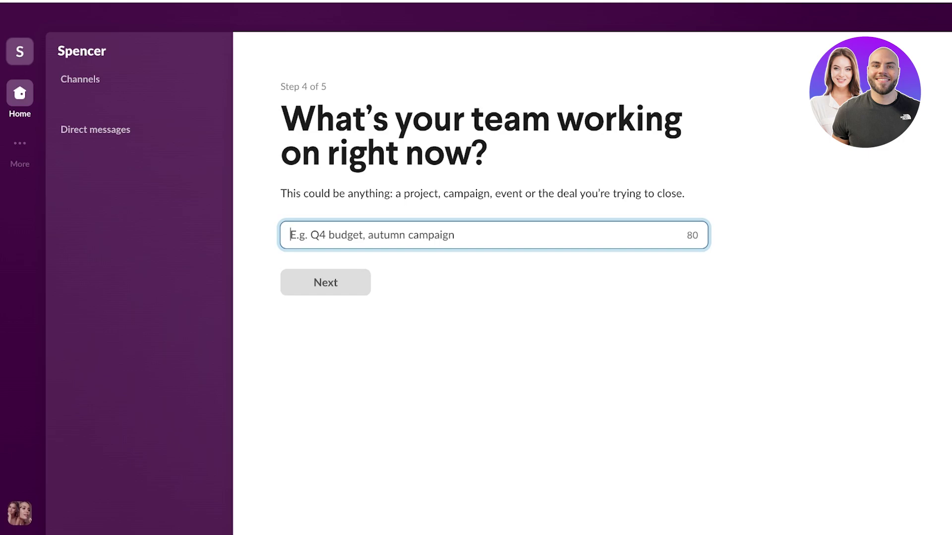
# Step: Enter 'Mint Margarito' as the team's current project and submit it
pyautogui.write('A')
pyautogui.press('BackSpace')
pyautogui.write('A')
pyautogui.press('BackSpace')
pyautogui.write('Mint Ma')
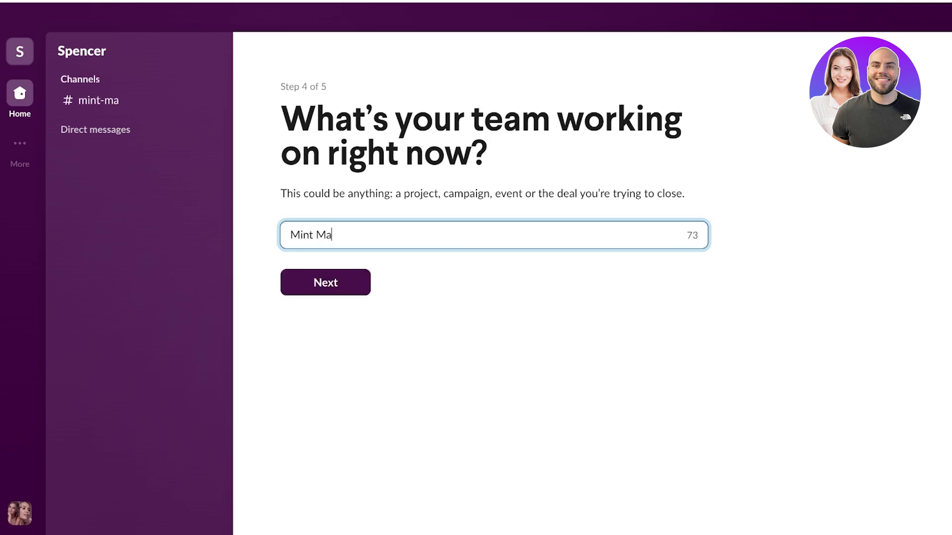
pyautogui.write('rgarito')
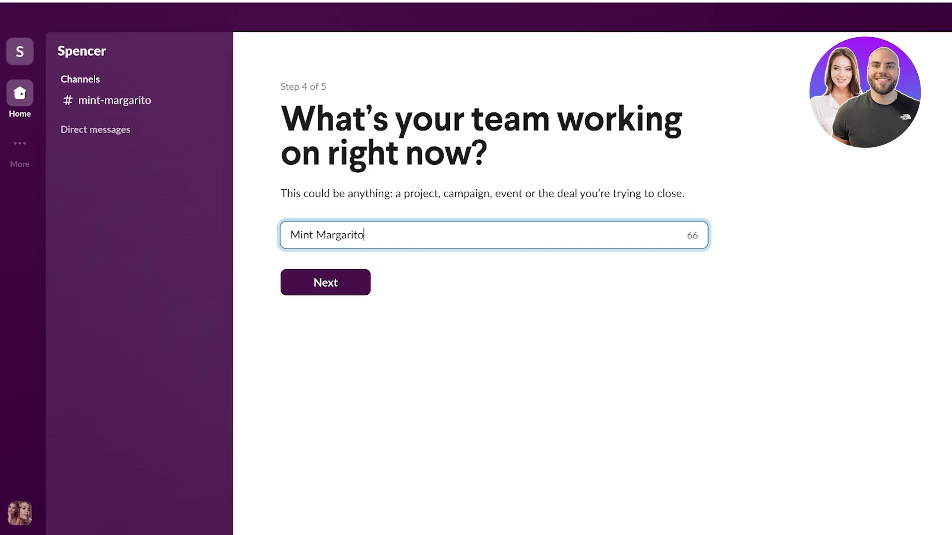
pyautogui.press('Return')
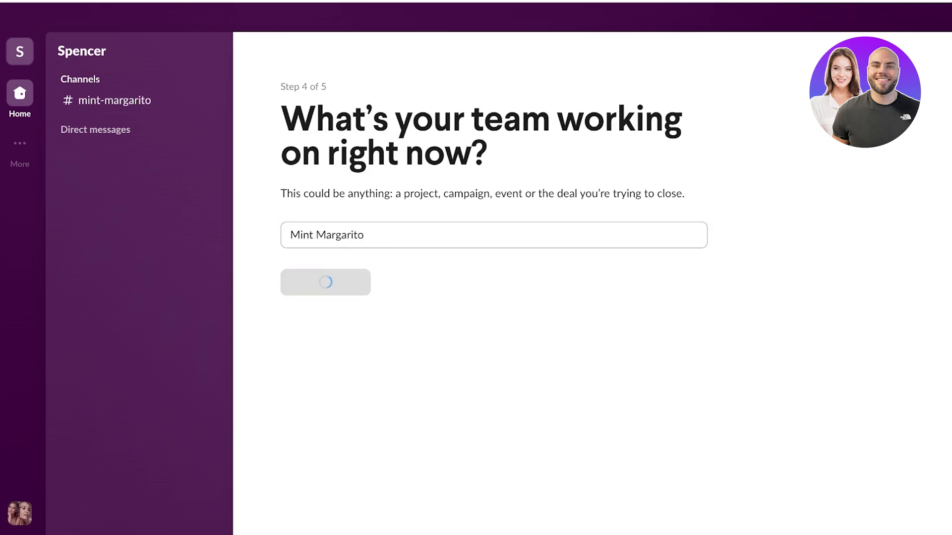
# Step: Continue with the limited free version and get through the trial introduction cards
pyautogui.hscroll(2, 476, 283)
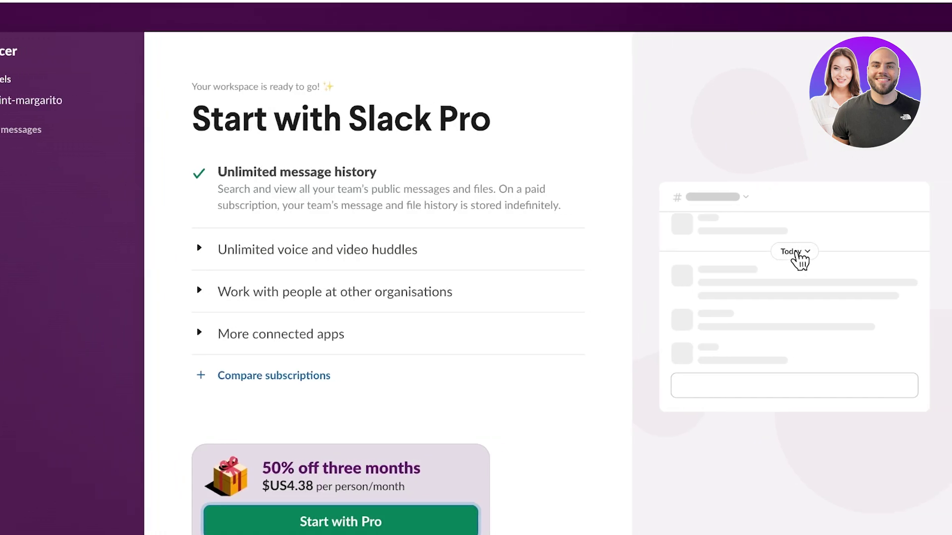
pyautogui.scroll(-2, 476, 283)
pyautogui.press('Tab')
pyautogui.press('Return')
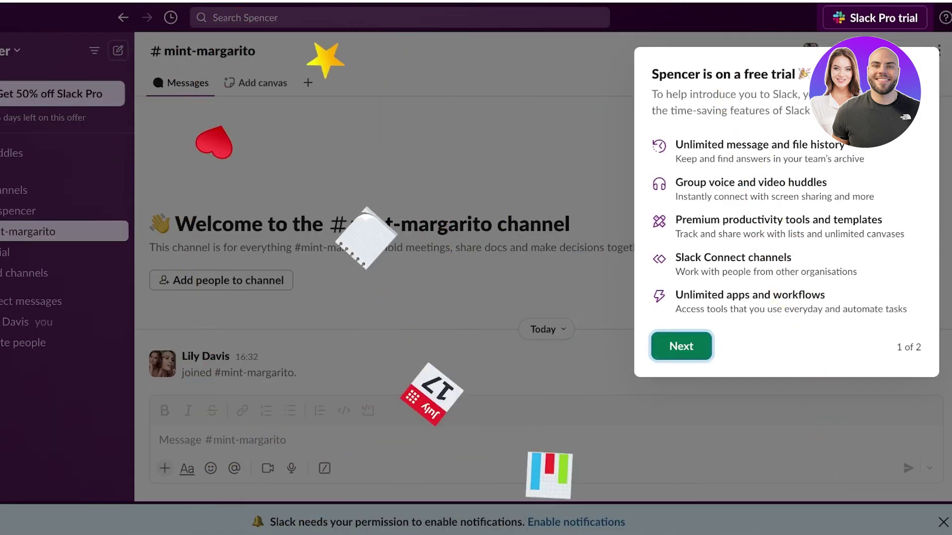
pyautogui.press('Return')
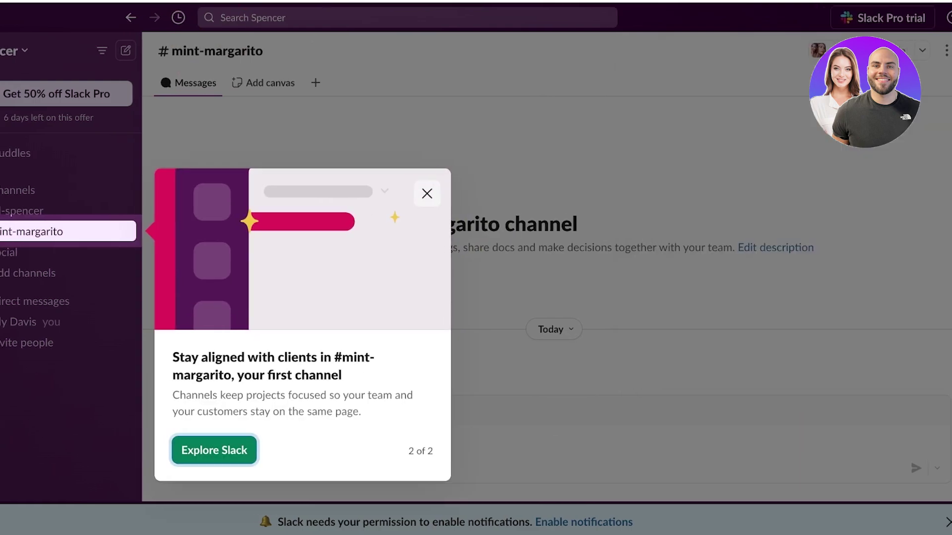
pyautogui.press('Return')
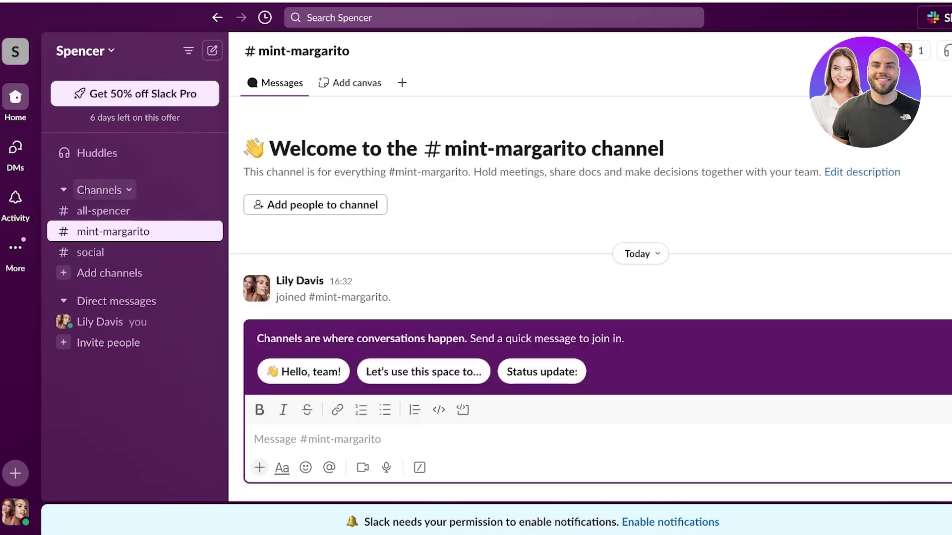
# Step: Check the Channels list options, then open the #all-spencer channel
pyautogui.click(89, 190)
pyautogui.press('Escape')
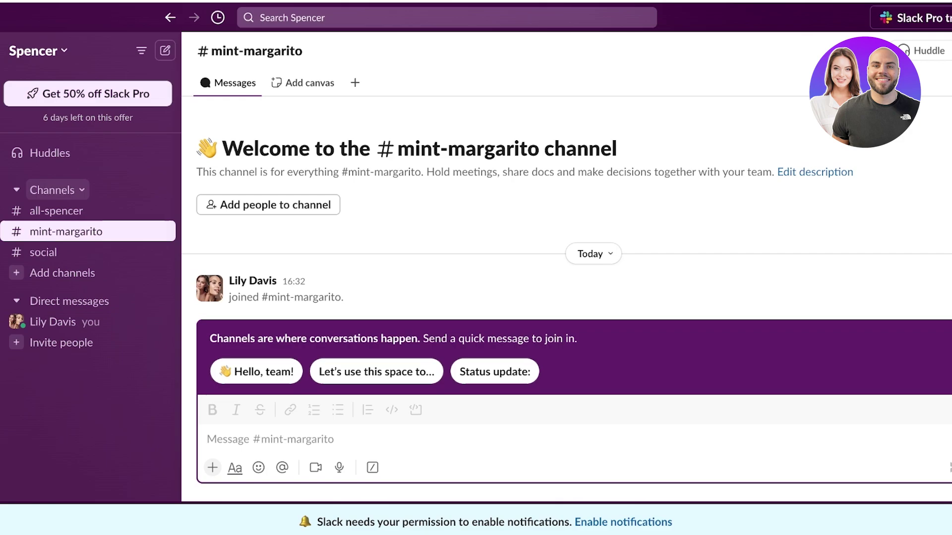
pyautogui.click(99, 190)
pyautogui.press('Escape')
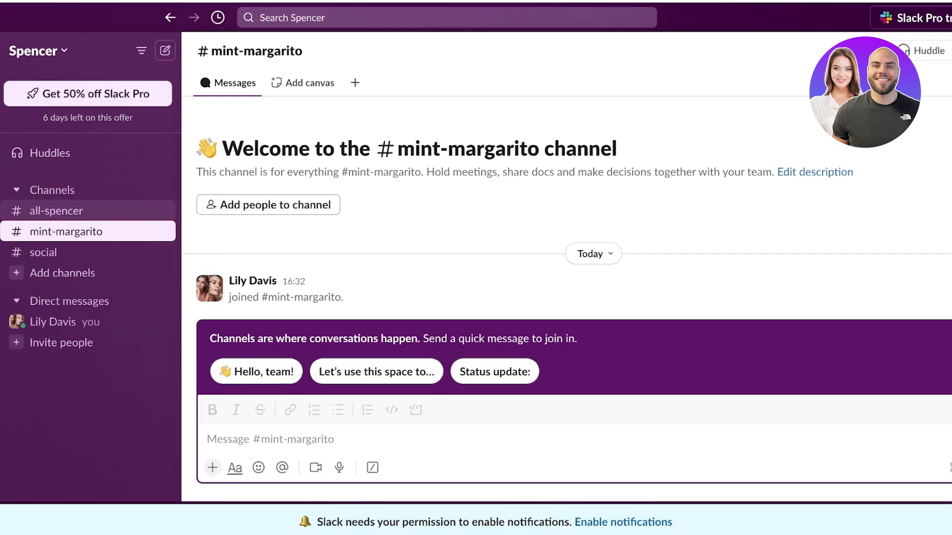
pyautogui.click(89, 211)
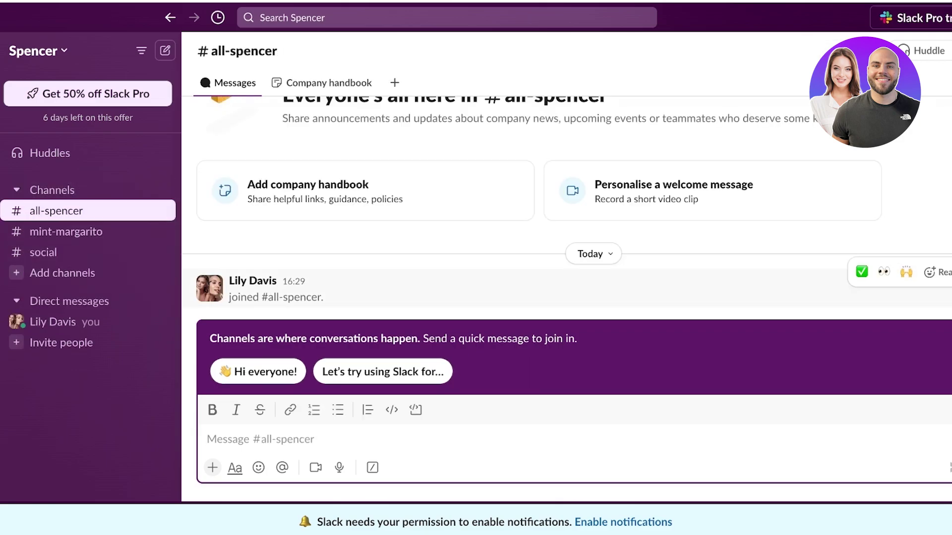
pyautogui.click(951, 337)
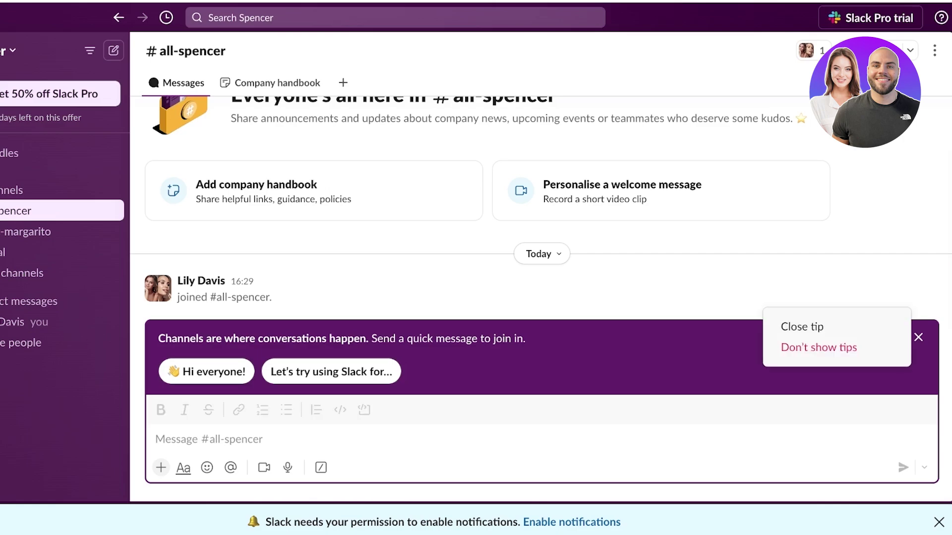
pyautogui.click(819, 347)
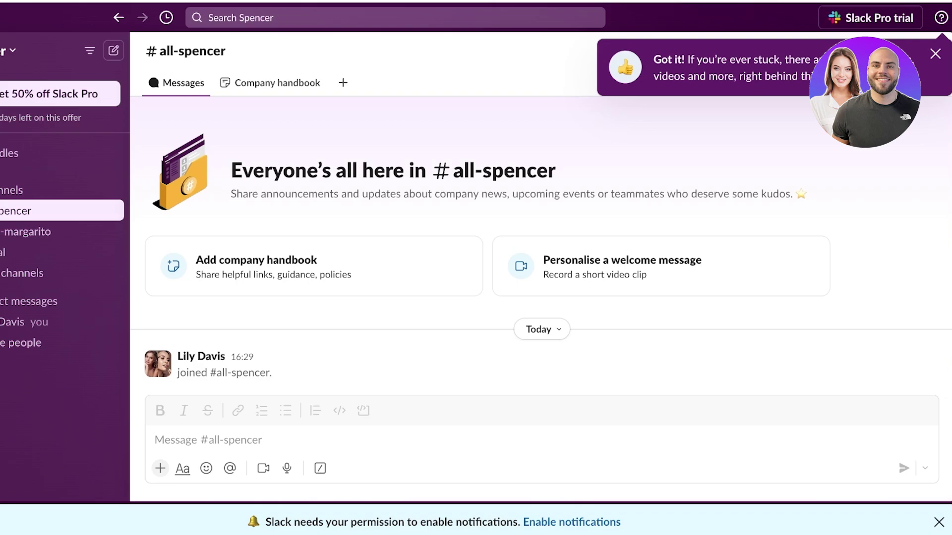
pyautogui.click(30, 253)
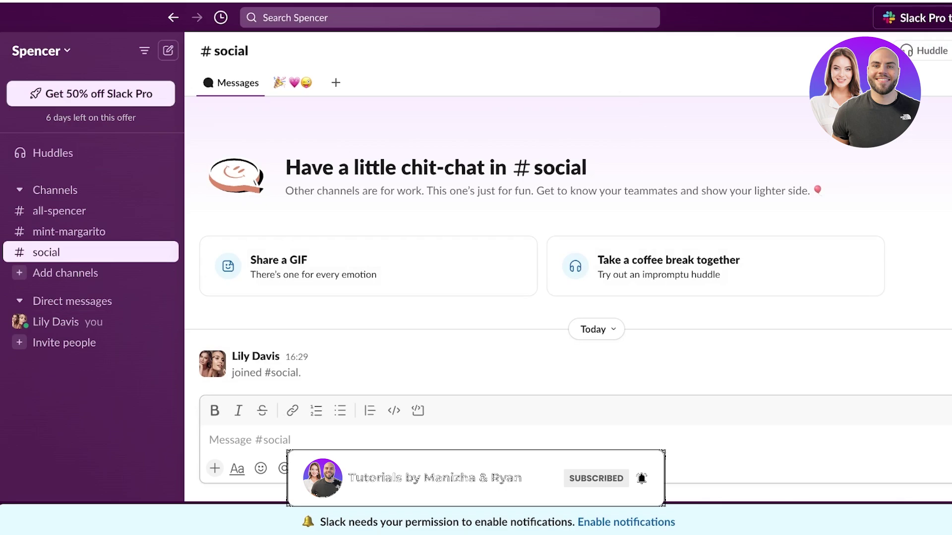
# Step: Rename #social to 'coffebreak' in its channel details, then leave the channel
pyautogui.click(224, 51)
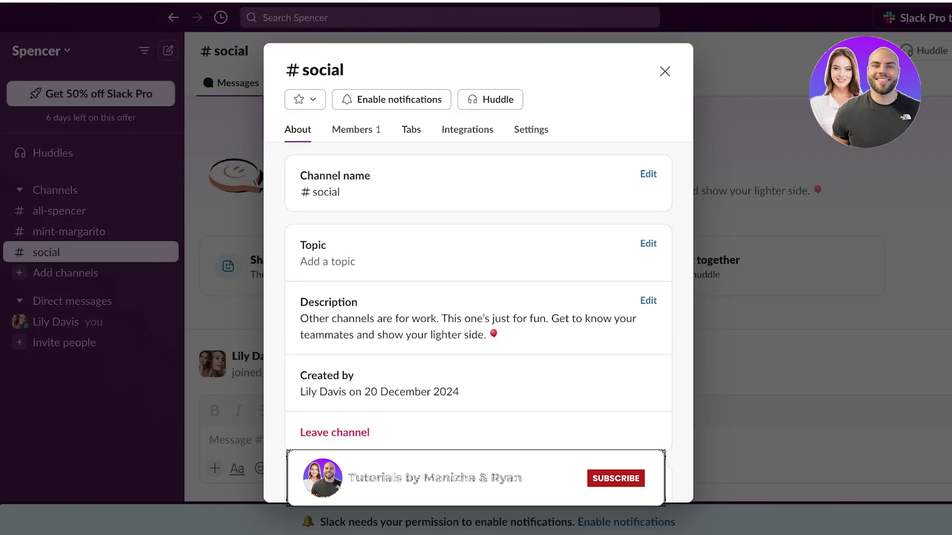
pyautogui.click(648, 174)
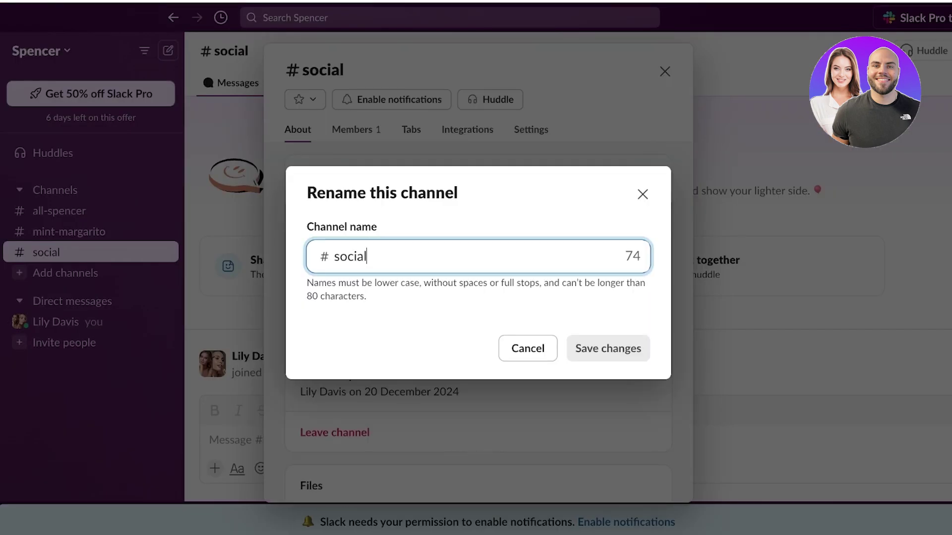
pyautogui.hotkey('ctrl', 'a')
pyautogui.write('coffebreak')
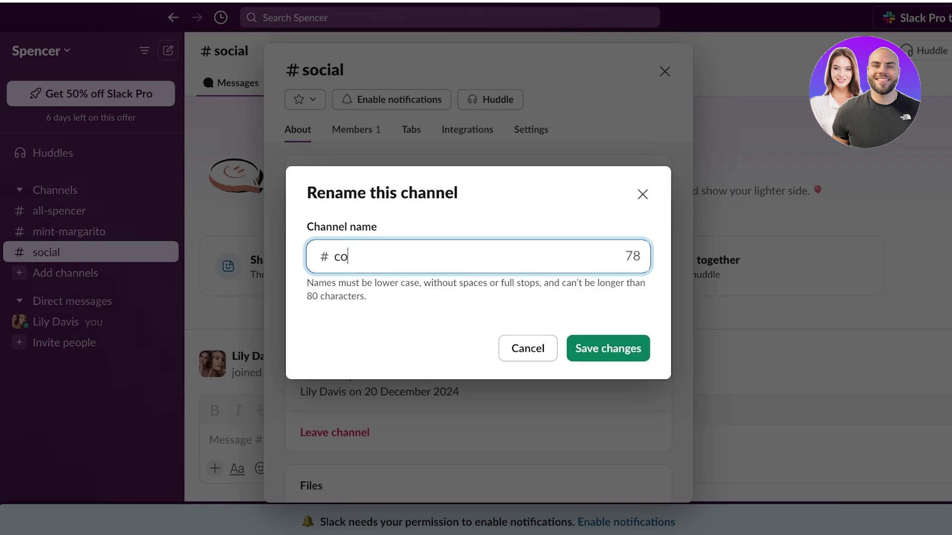
pyautogui.press('Return')
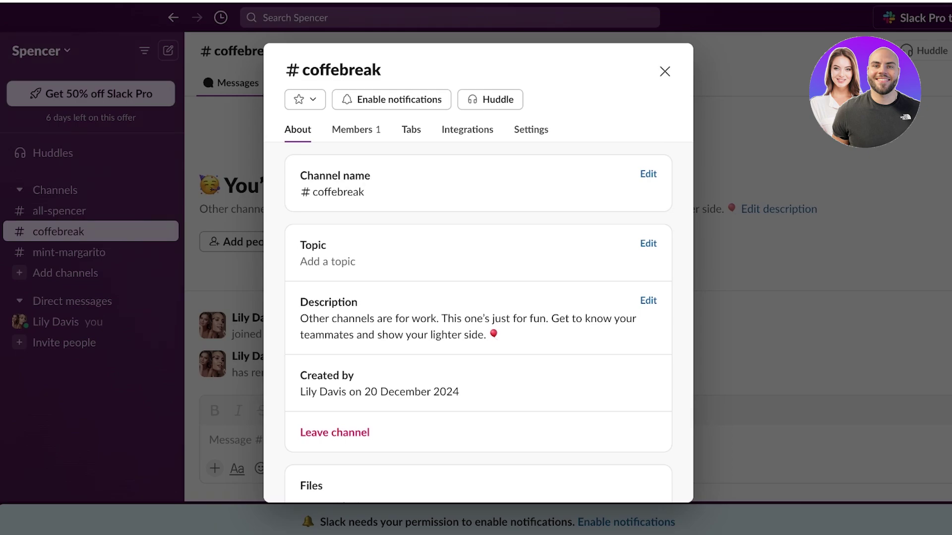
pyautogui.click(335, 433)
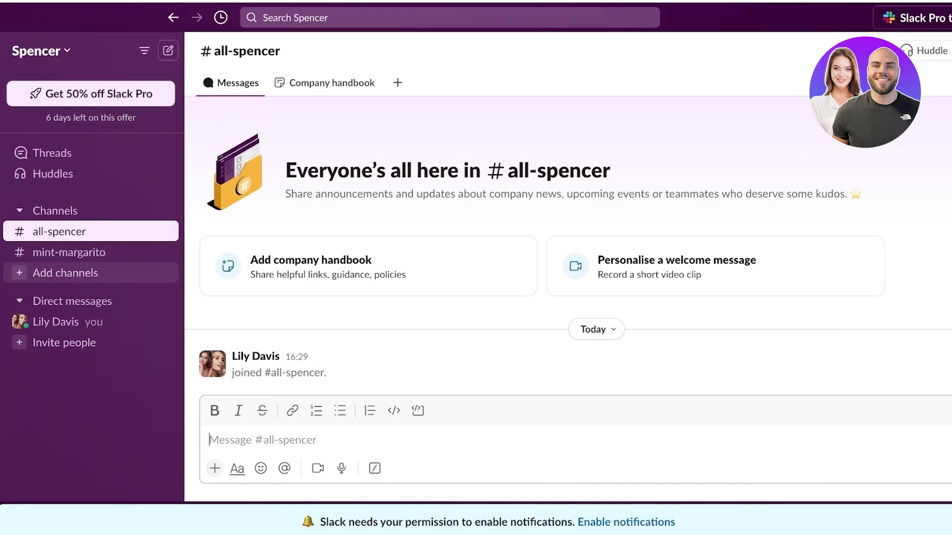
pyautogui.click(68, 252)
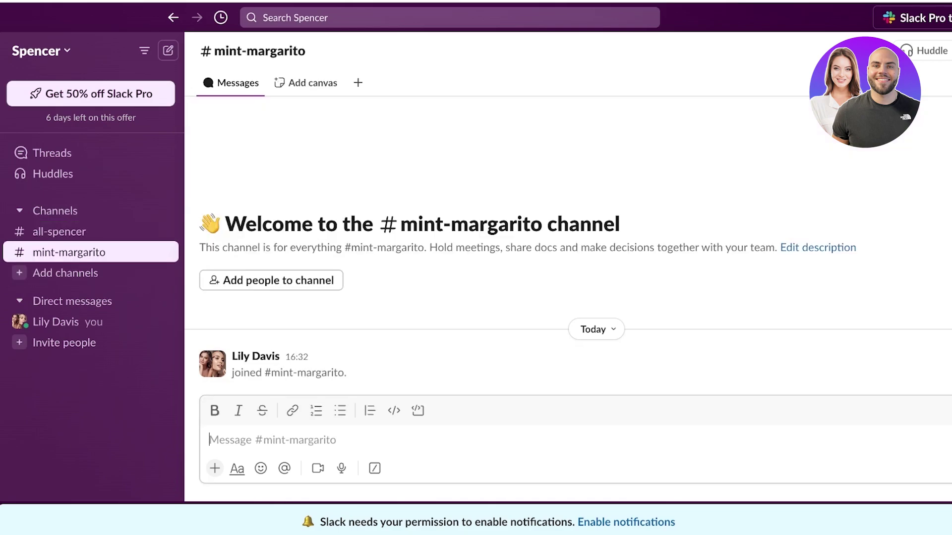
pyautogui.click(59, 232)
pyautogui.click(69, 253)
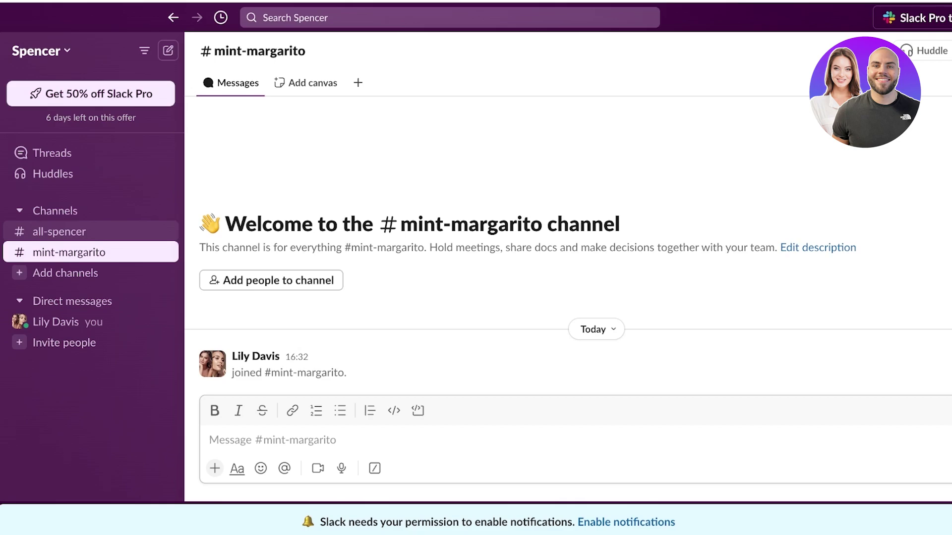
pyautogui.click(59, 232)
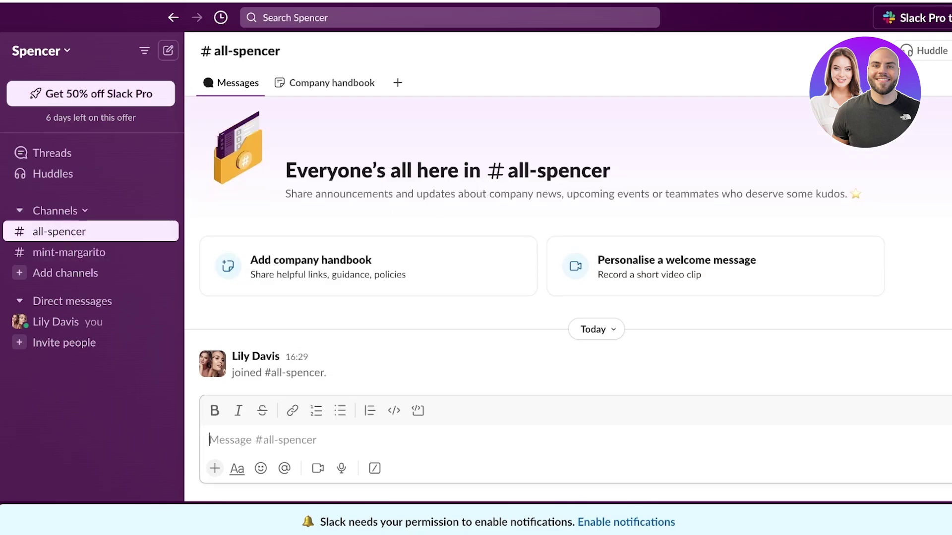
pyautogui.write('#')
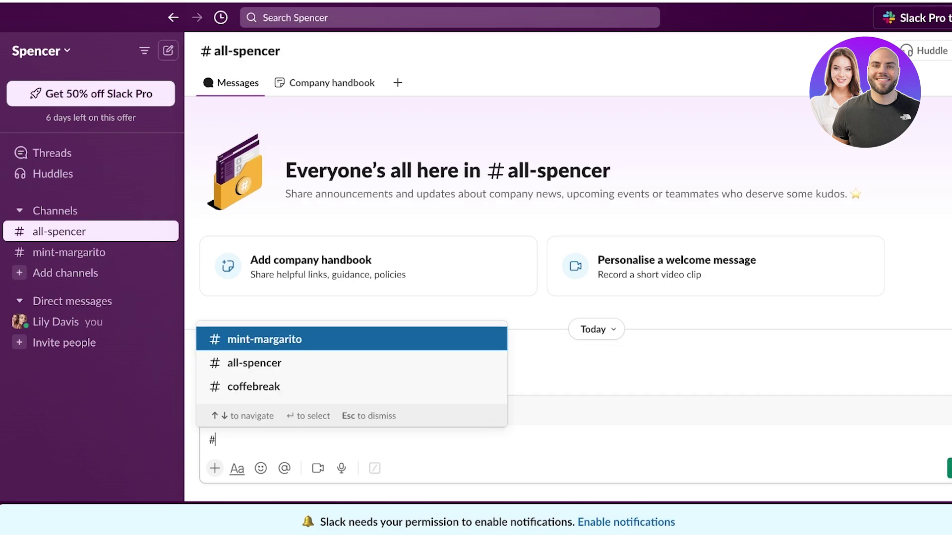
pyautogui.press('Down')
pyautogui.press('Down')
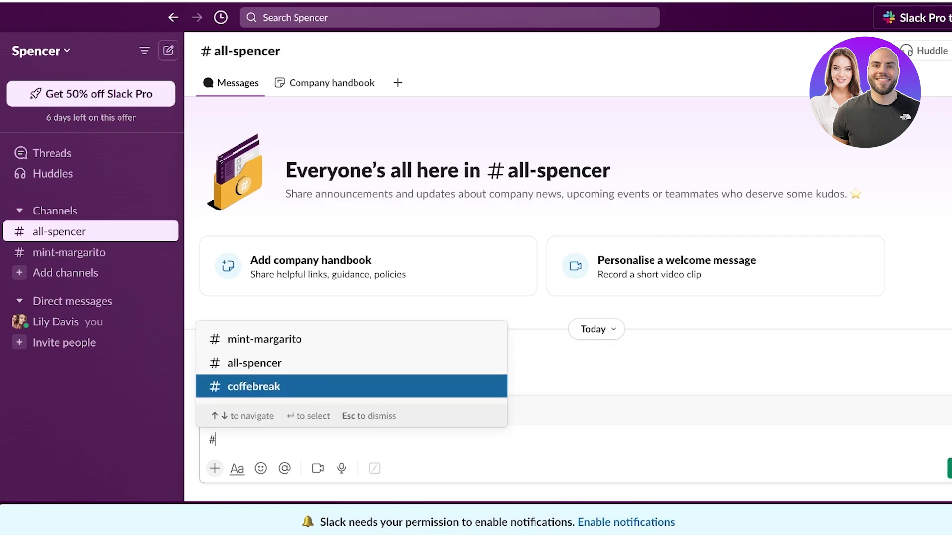
pyautogui.press('BackSpace')
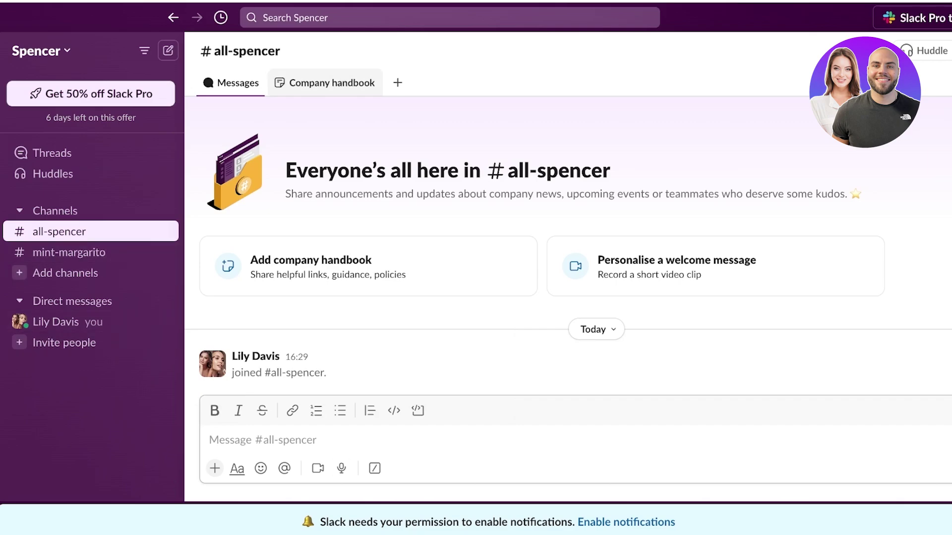
# Step: Look over the add-tab options, then add a new canvas tab to #mint-margarito
pyautogui.moveTo(325, 82)
pyautogui.click(397, 82)
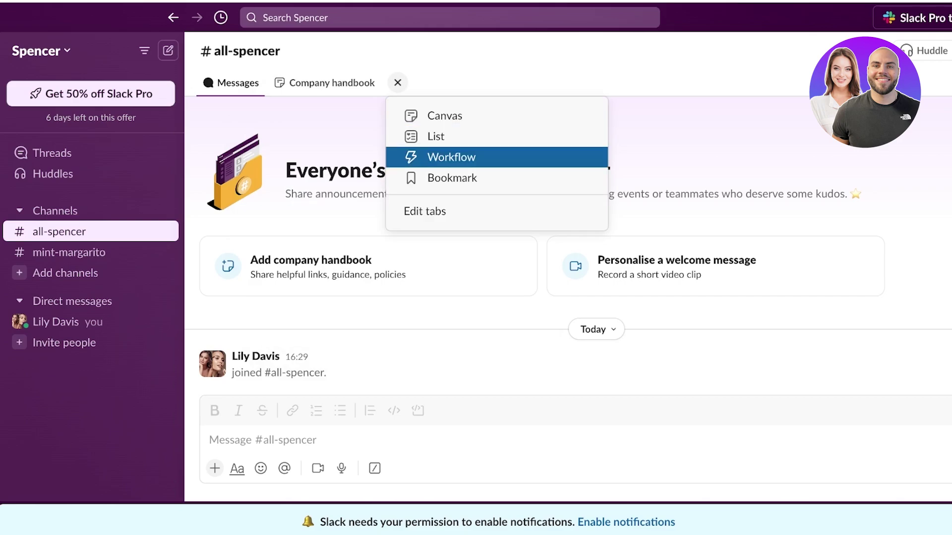
pyautogui.press('Escape')
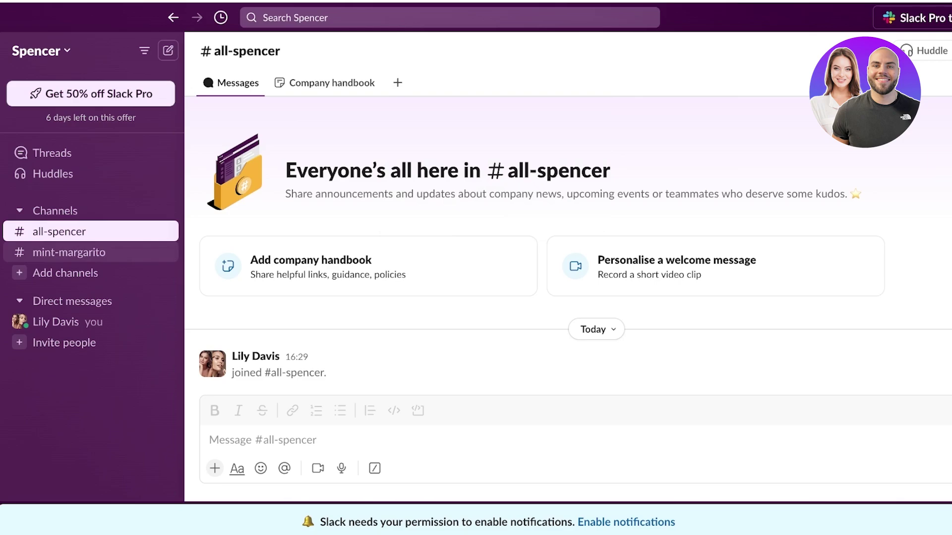
pyautogui.click(69, 252)
pyautogui.click(306, 83)
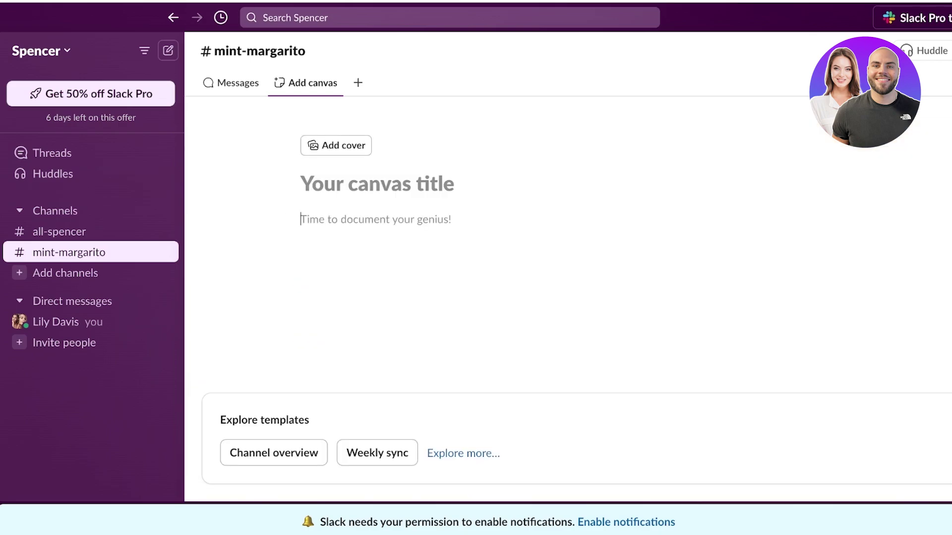
# Step: Browse the Add a list dialog's 'Shared with you' and 'Created by you' filters, then open Huddles
pyautogui.click(302, 184)
pyautogui.click(357, 82)
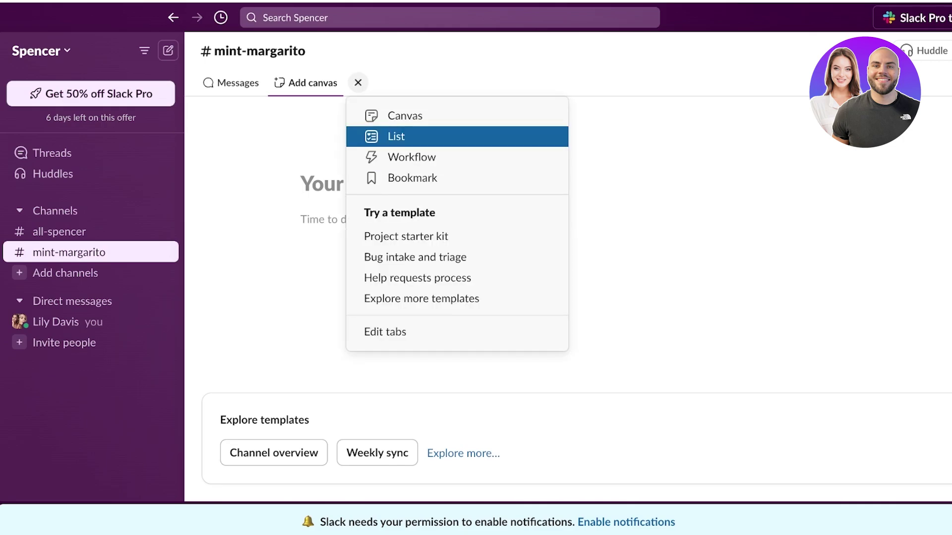
pyautogui.click(403, 131)
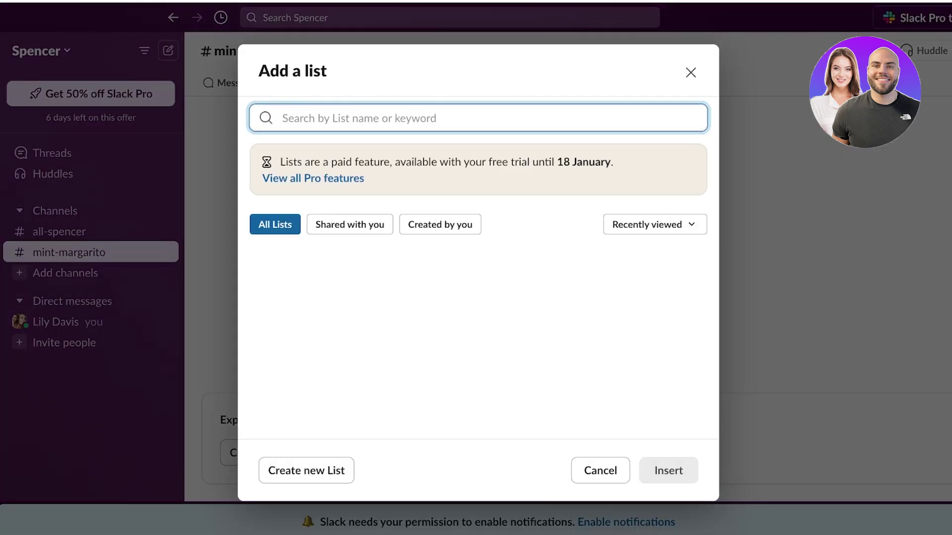
pyautogui.click(349, 225)
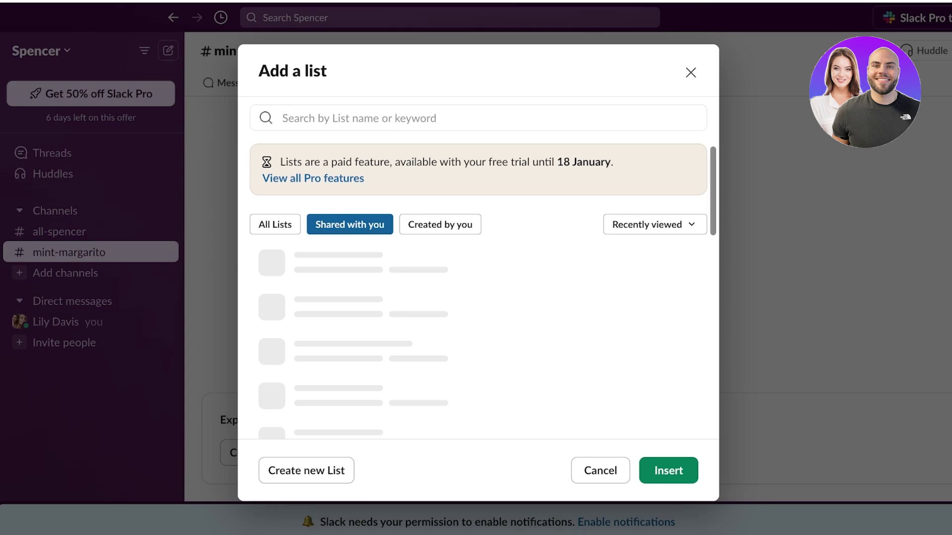
pyautogui.click(441, 225)
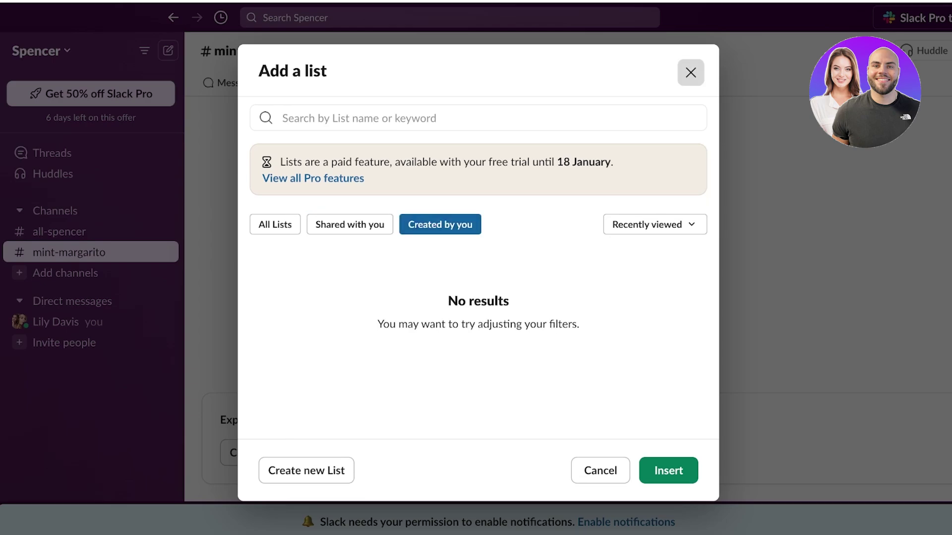
pyautogui.click(691, 72)
pyautogui.click(52, 173)
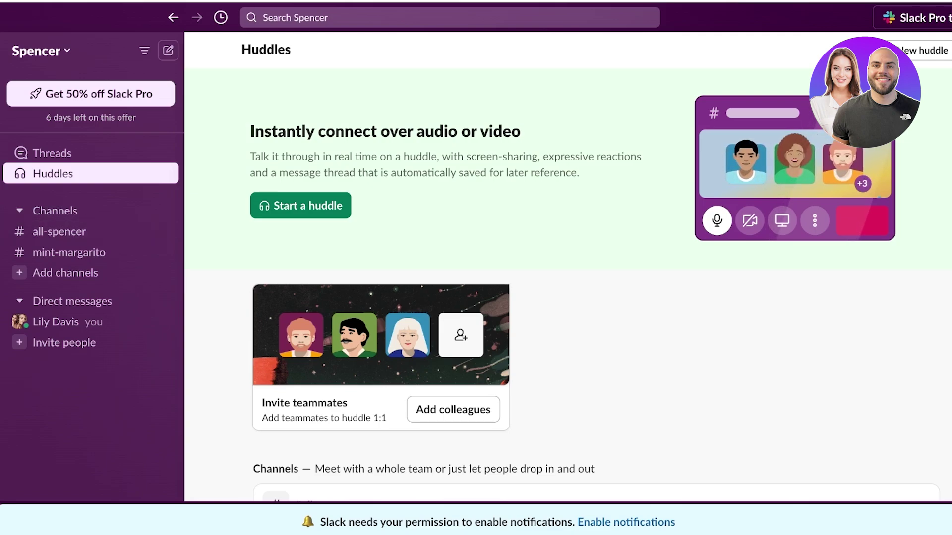
# Step: Scroll through the Huddles page, then switch to the empty Threads page
pyautogui.scroll(-3, 570, 446)
pyautogui.scroll(3, 570, 446)
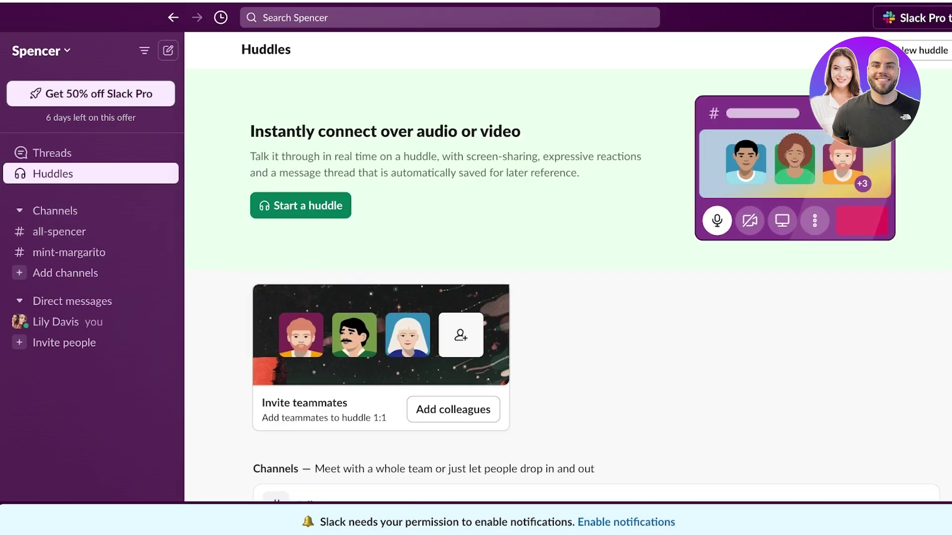
pyautogui.scroll(-3, 567, 268)
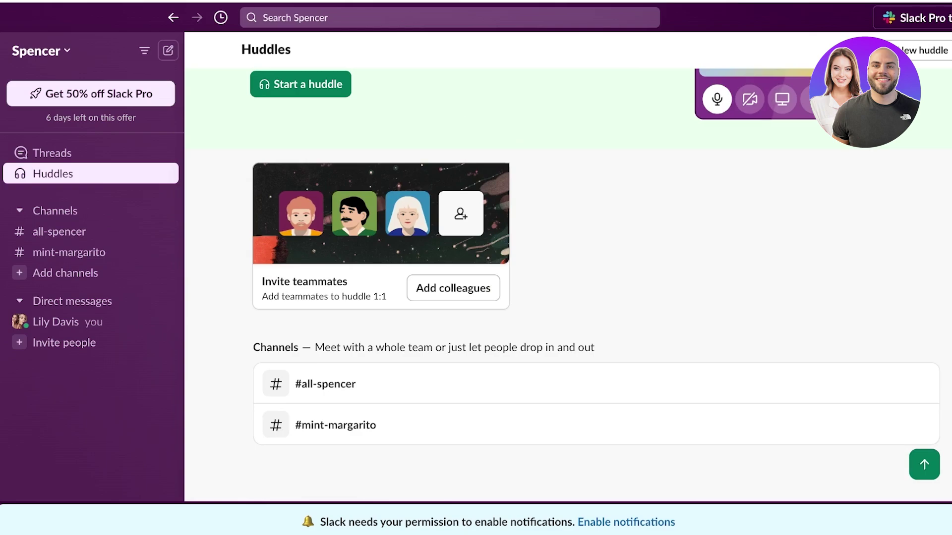
pyautogui.click(52, 152)
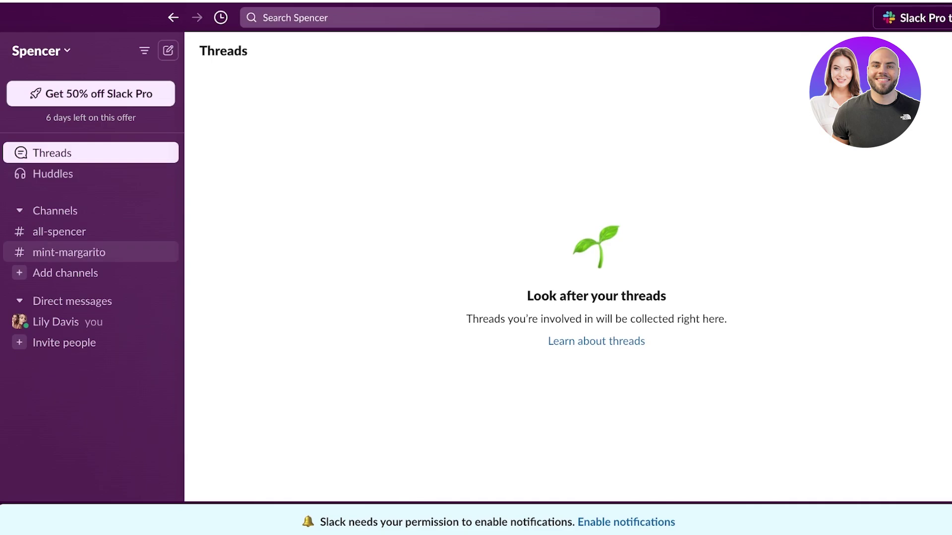
# Step: Go from #all-spencer to #mint-margarito and send 'A new ad campaign is requested by the resturaunt!'
pyautogui.click(59, 231)
pyautogui.click(69, 252)
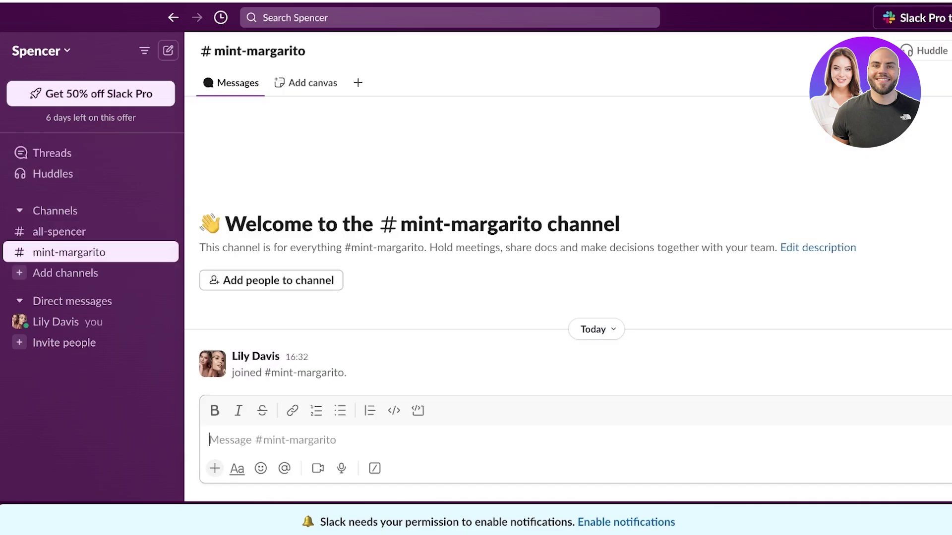
pyautogui.write('A')
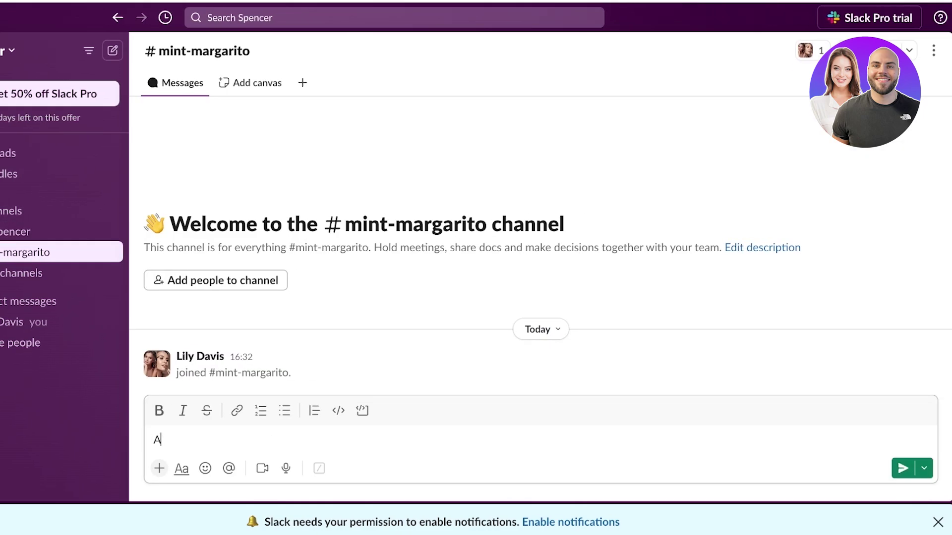
pyautogui.write(' new ad cam')
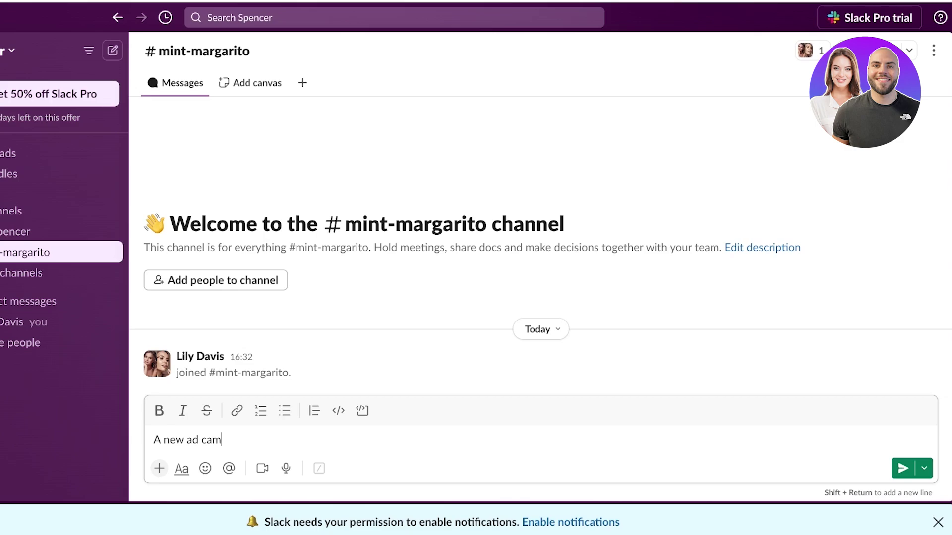
pyautogui.write('paign is requested by the')
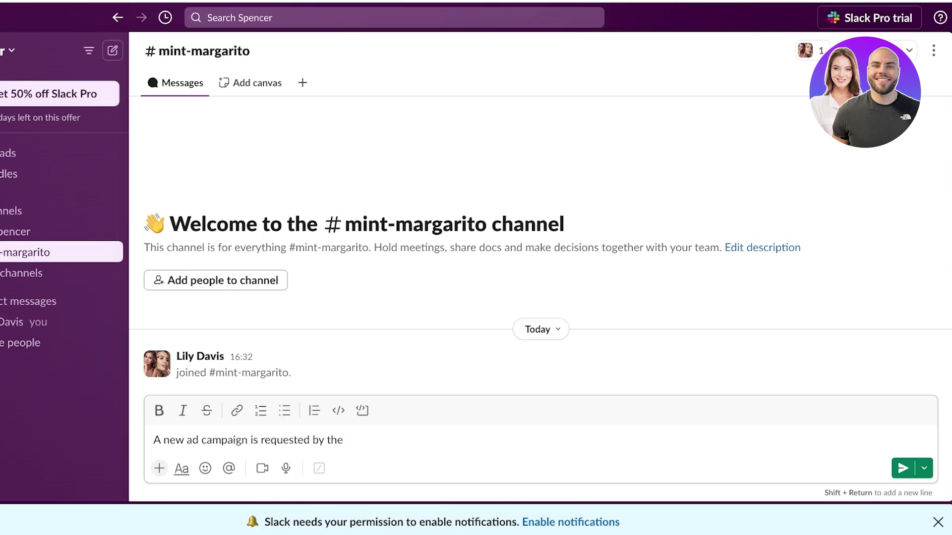
pyautogui.write(' resturaunt!')
pyautogui.press('Return')
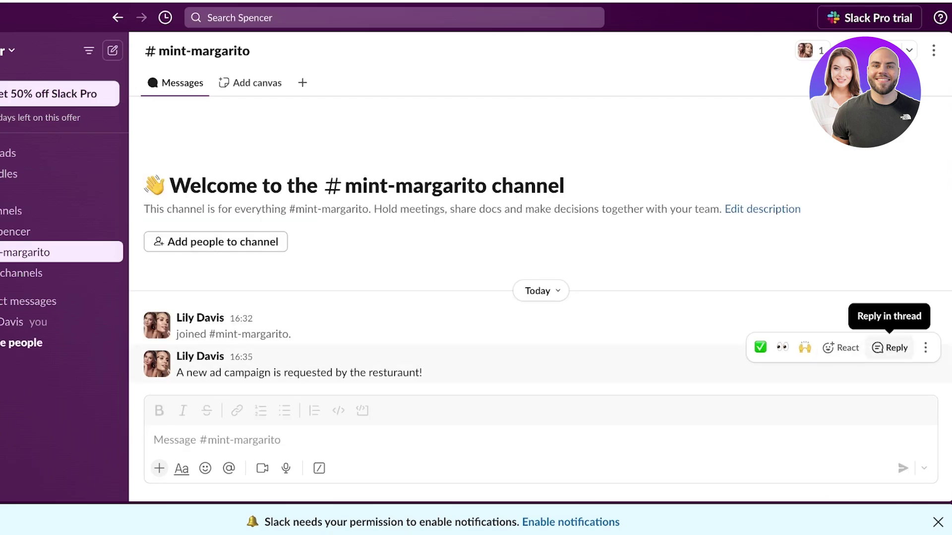
# Step: Open and close the message's reply thread, then toggle ✅, 🙌 and 👀 until only 🙌 remains
pyautogui.click(887, 346)
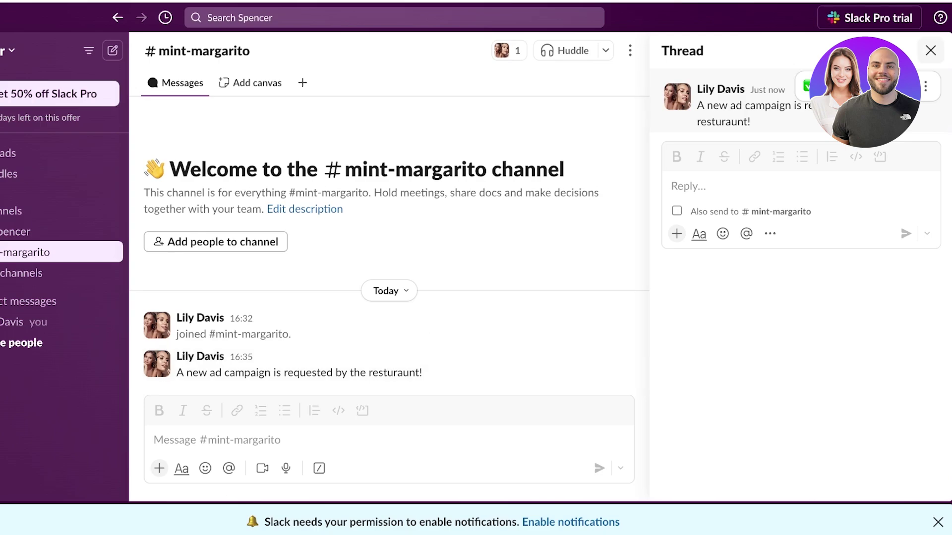
pyautogui.click(931, 50)
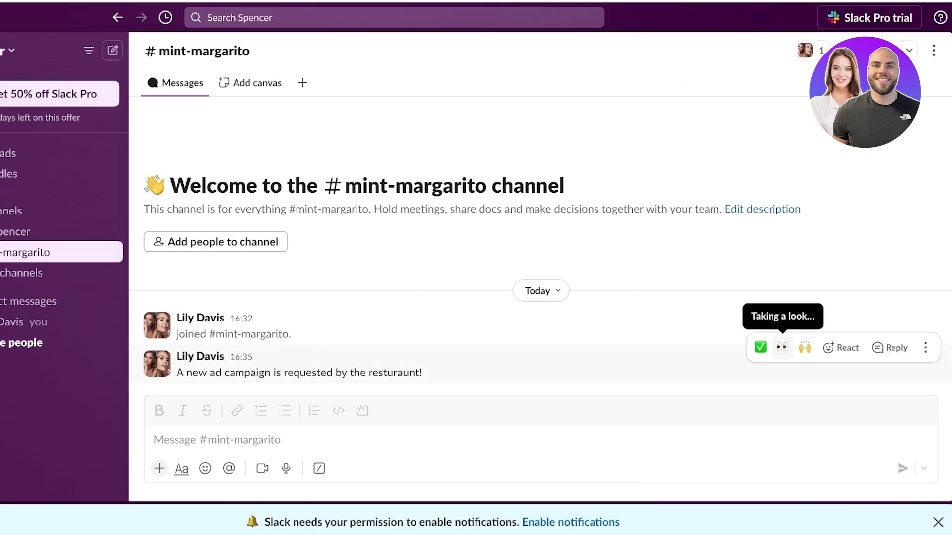
pyautogui.click(760, 348)
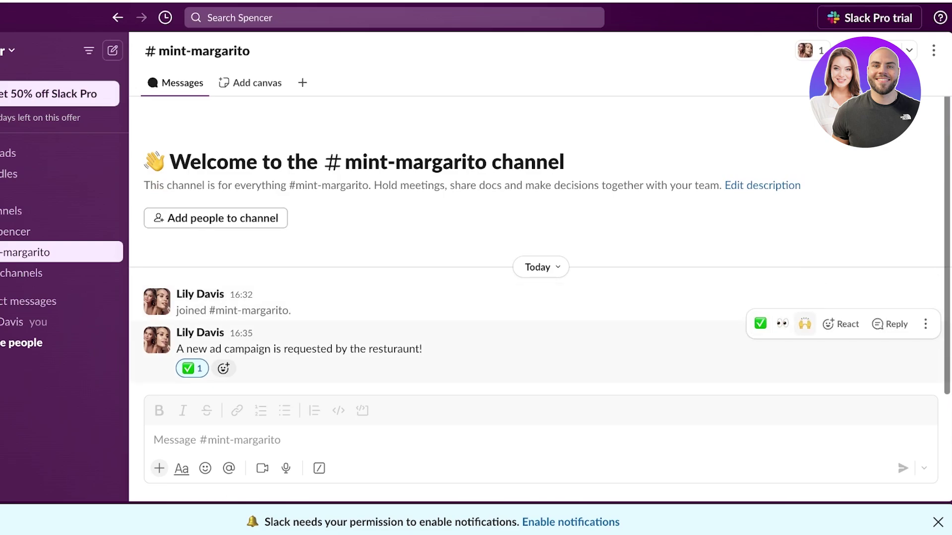
pyautogui.click(805, 324)
pyautogui.click(783, 324)
pyautogui.click(782, 324)
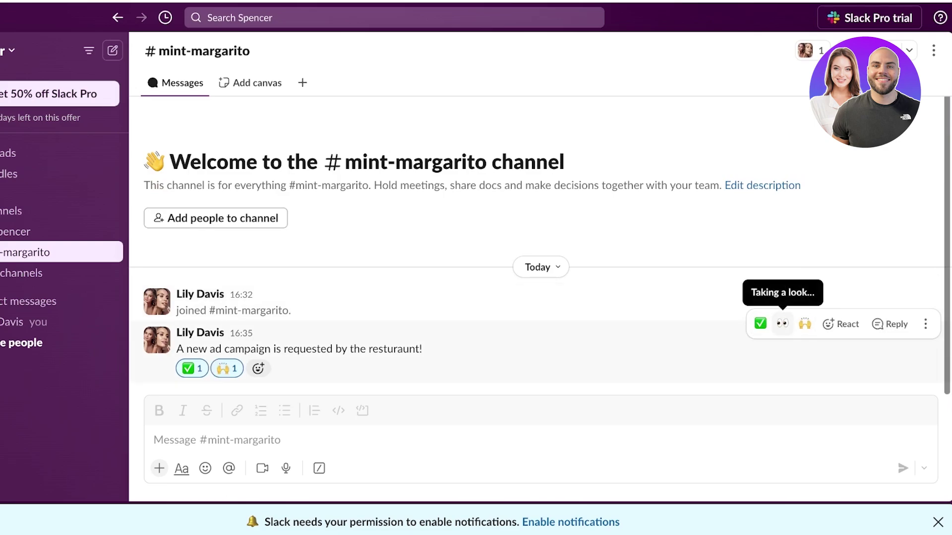
pyautogui.click(760, 324)
# Step: Set a 'Remind me about this' reminder for Tomorrow on the ad campaign message
pyautogui.click(925, 323)
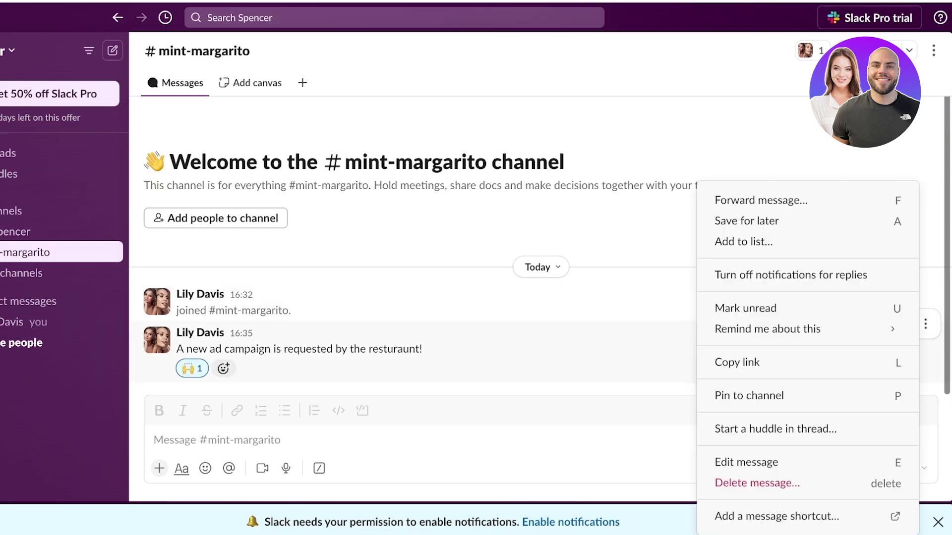
pyautogui.press('Escape')
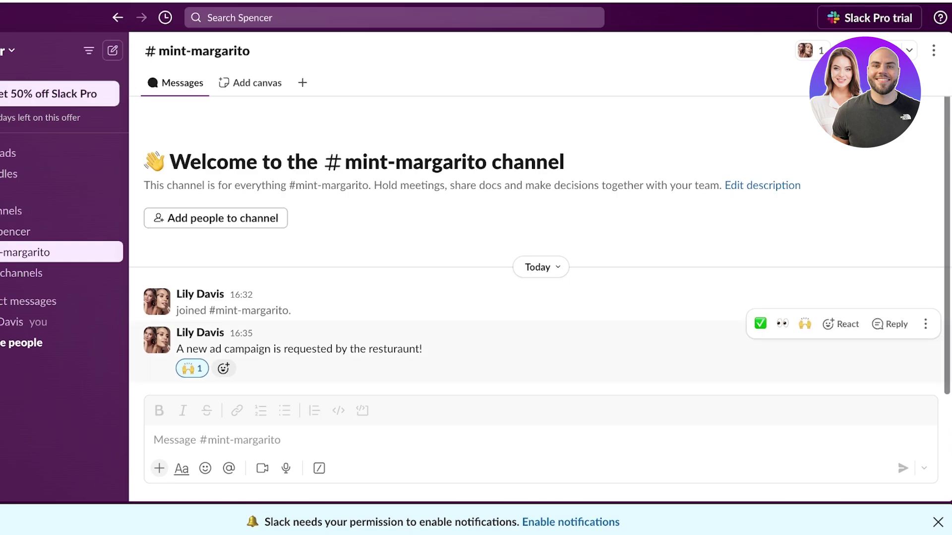
pyautogui.click(925, 324)
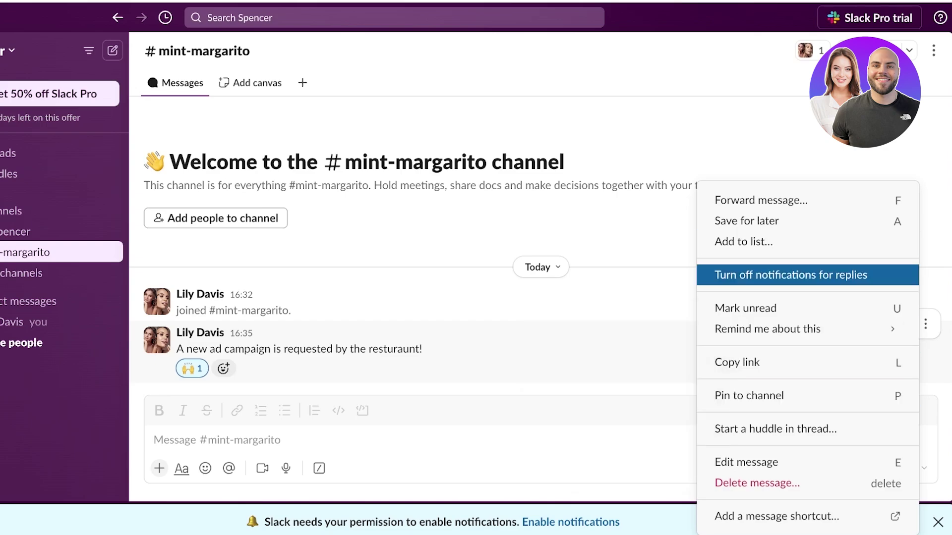
pyautogui.moveTo(767, 329)
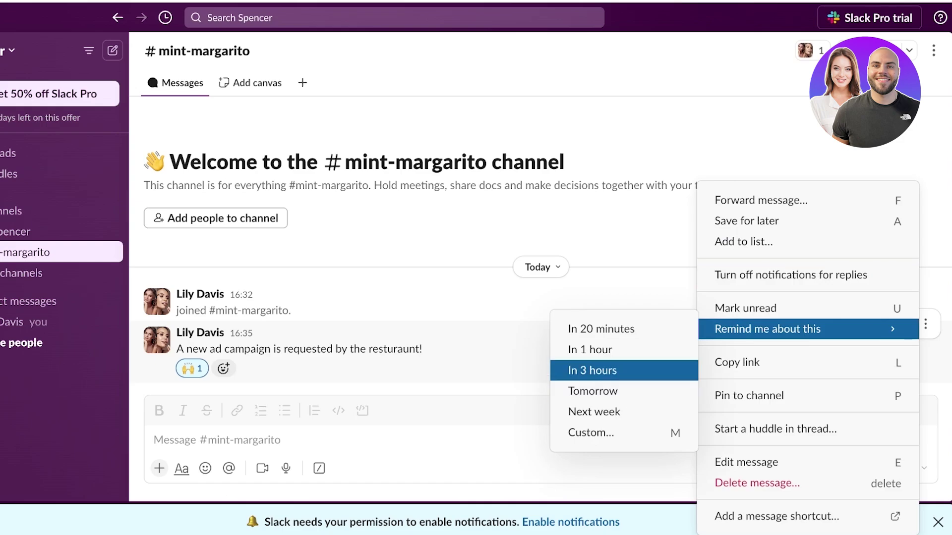
pyautogui.press('Return')
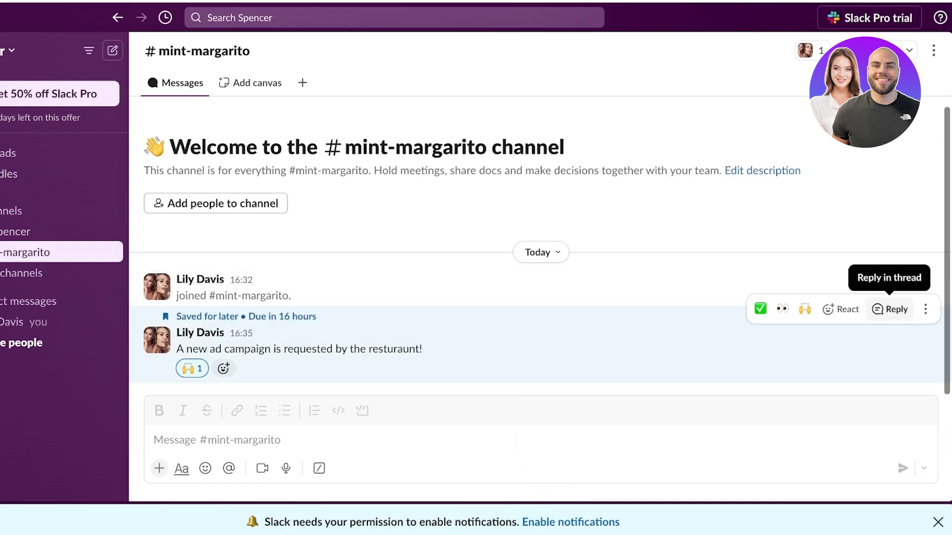
# Step: Browse the message's actions list again, dismiss it, and show the Add channels options
pyautogui.click(925, 309)
pyautogui.press('Up')
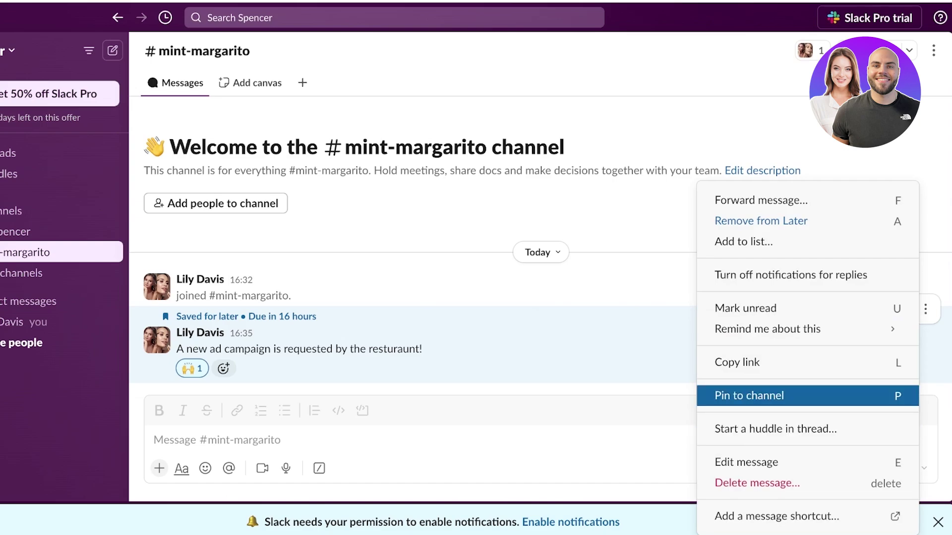
pyautogui.press('Escape')
pyautogui.click(15, 273)
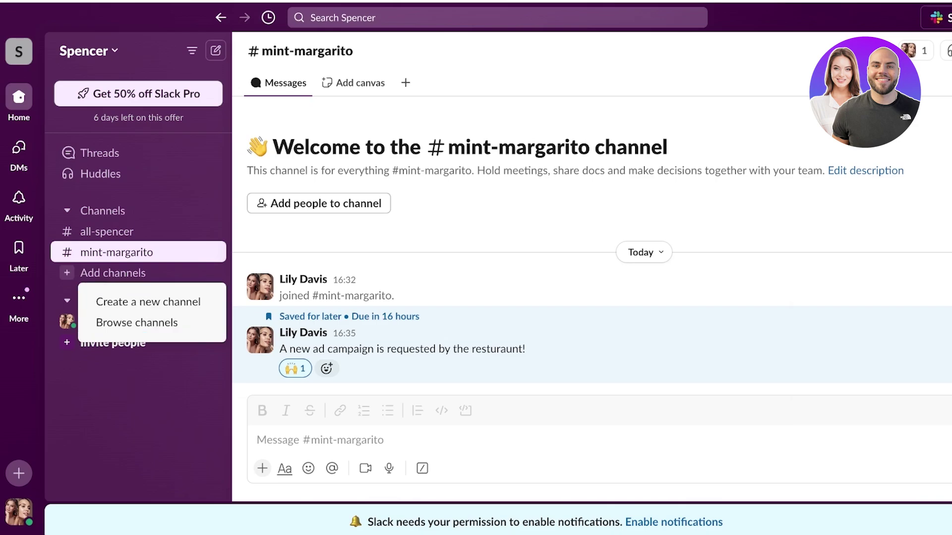
# Step: Visit the DMs, Activity and Later pages, then bring up the More tools flyout
pyautogui.click(19, 147)
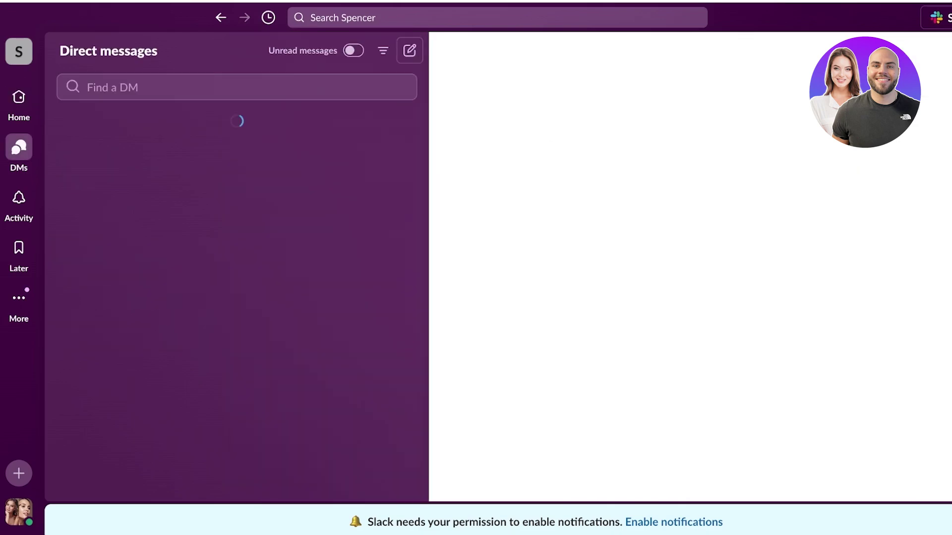
pyautogui.click(19, 198)
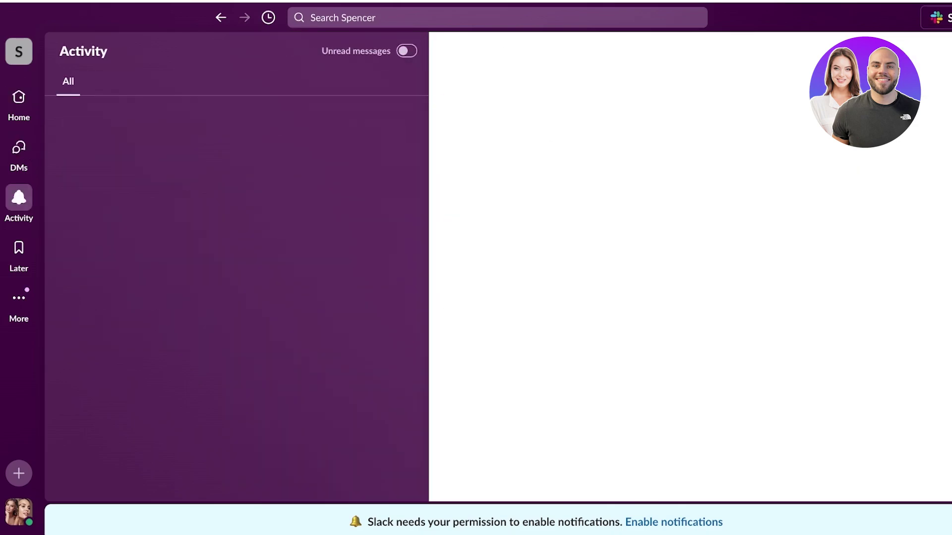
pyautogui.click(19, 247)
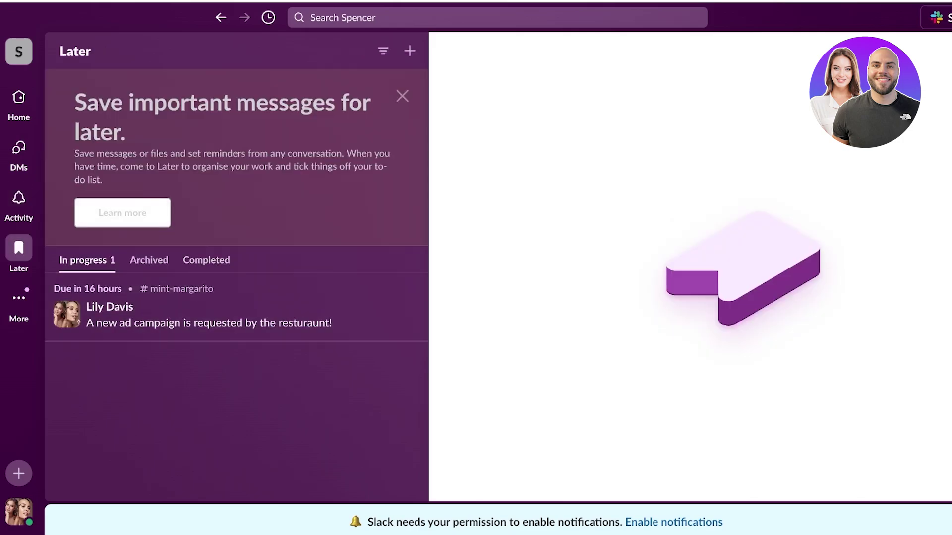
pyautogui.click(19, 297)
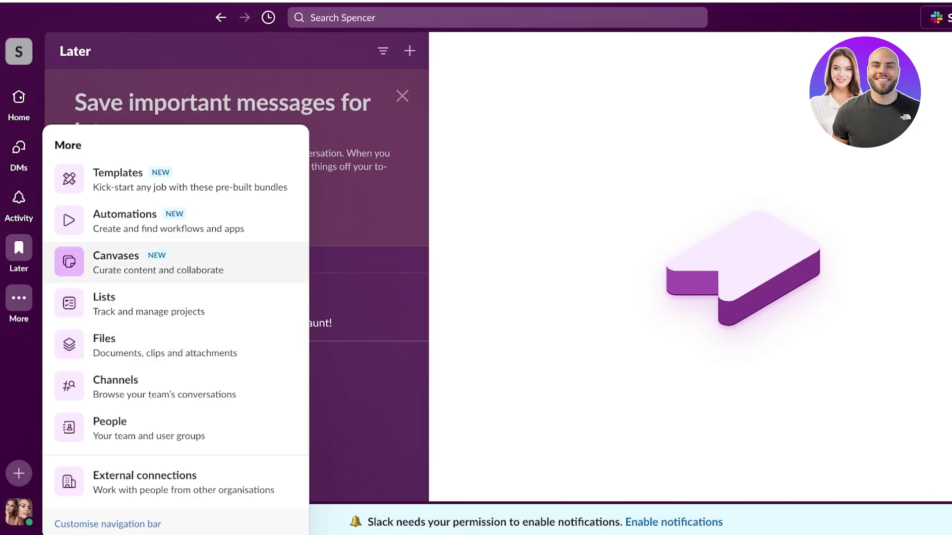
# Step: Open Automations from the More menu and scroll down and back up its workflow Templates grid
pyautogui.click(118, 179)
pyautogui.scroll(-5, 590, 287)
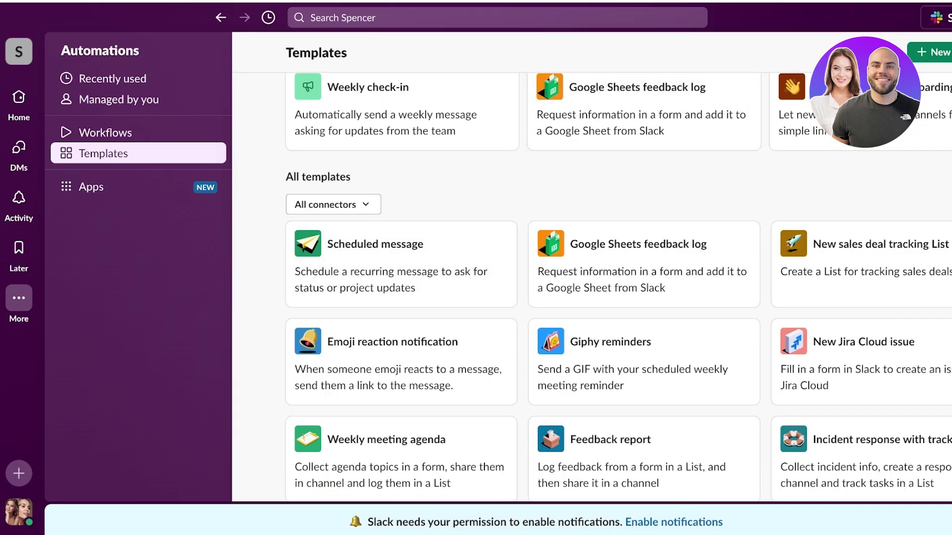
pyautogui.scroll(-3, 590, 287)
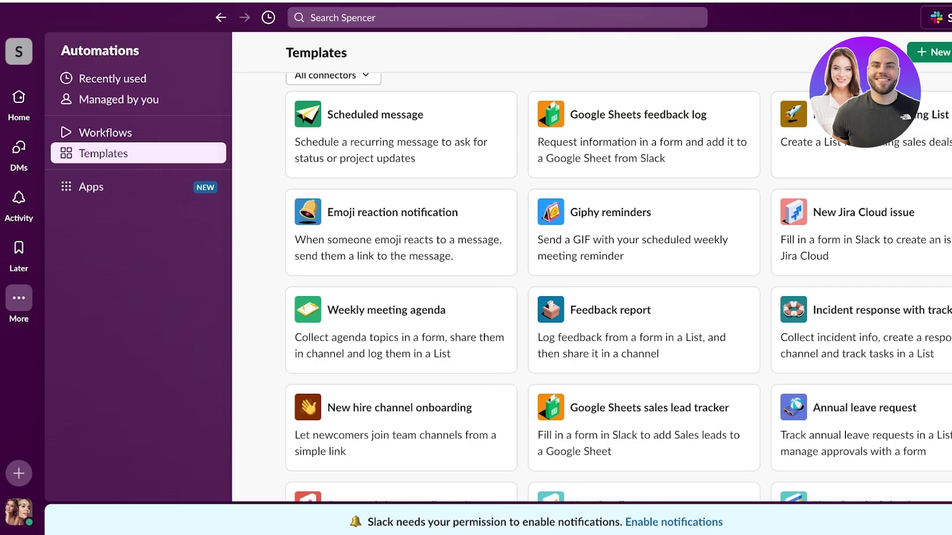
pyautogui.scroll(-4, 590, 288)
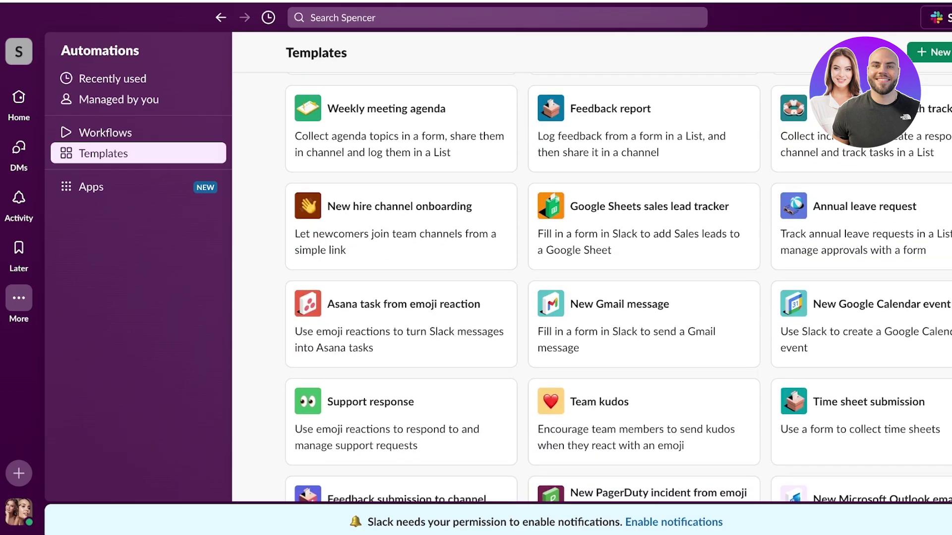
pyautogui.scroll(-6, 590, 287)
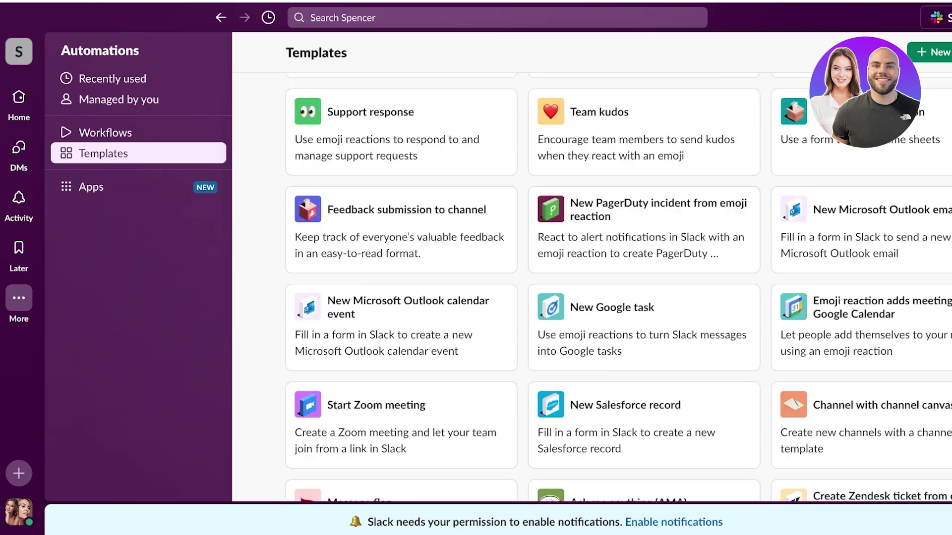
pyautogui.scroll(2, 590, 287)
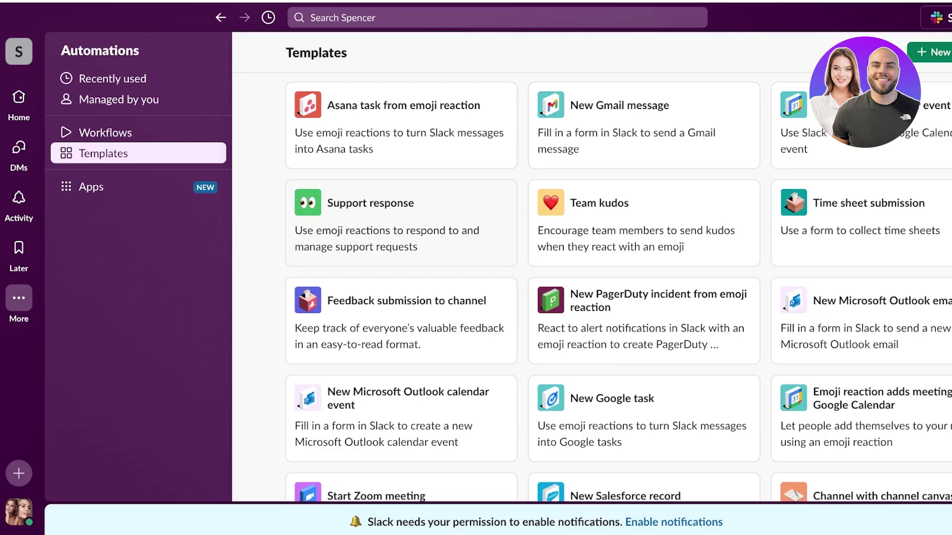
pyautogui.scroll(3, 590, 288)
pyautogui.scroll(10, 590, 287)
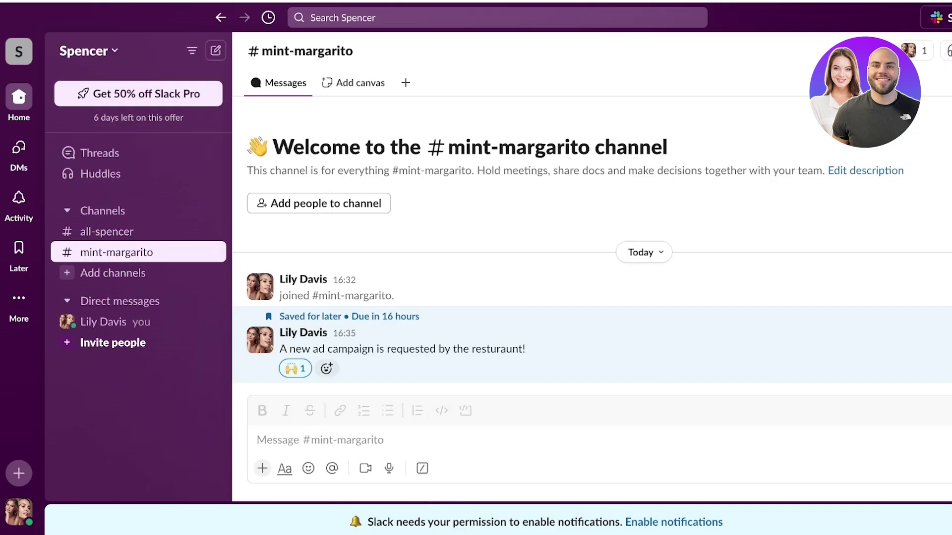
# Step: Switch to the #all-spencer channel and scroll down the page
pyautogui.click(107, 231)
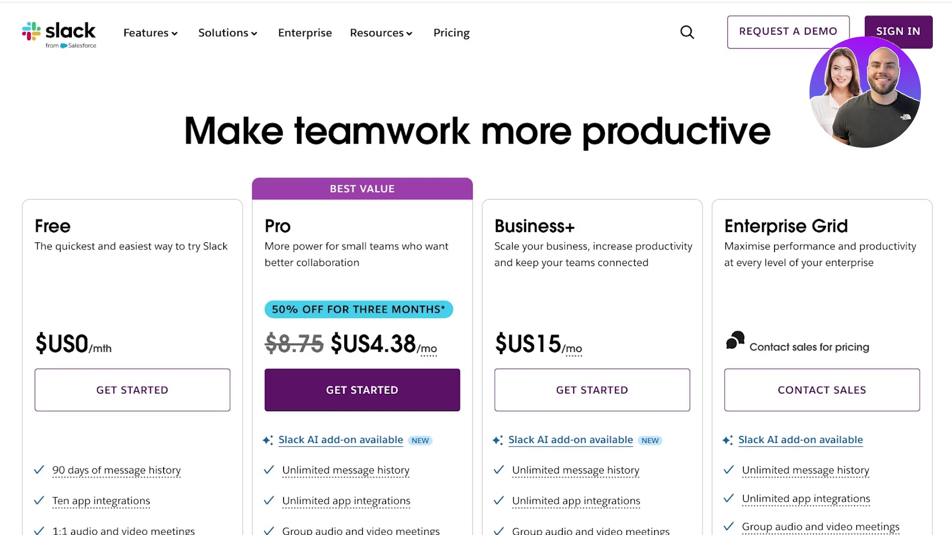
pyautogui.scroll(-2, 476, 267)
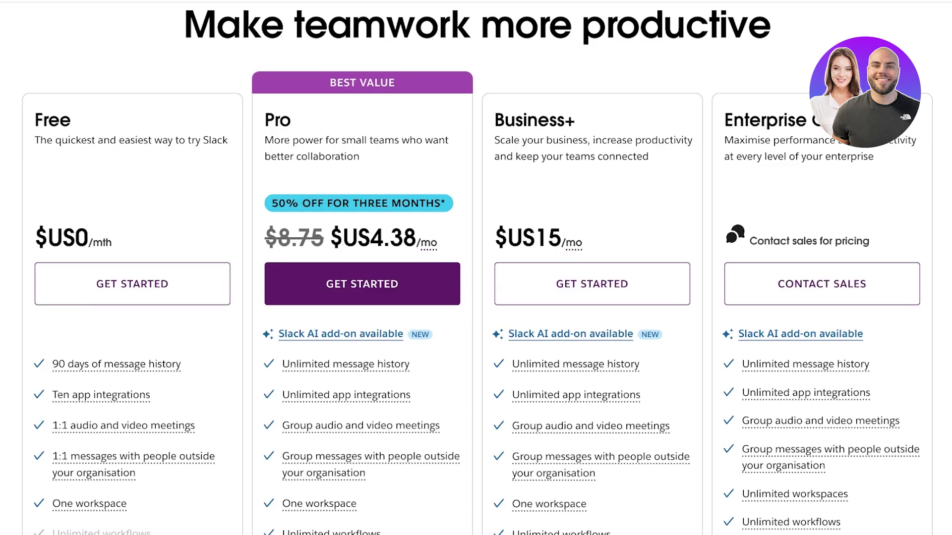
pyautogui.scroll(-1, 476, 267)
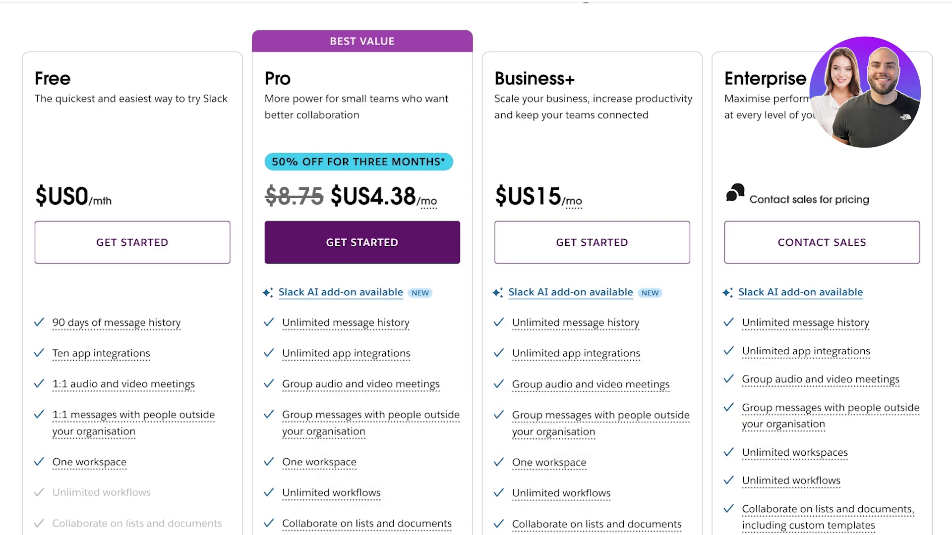
pyautogui.scroll(-1, 476, 268)
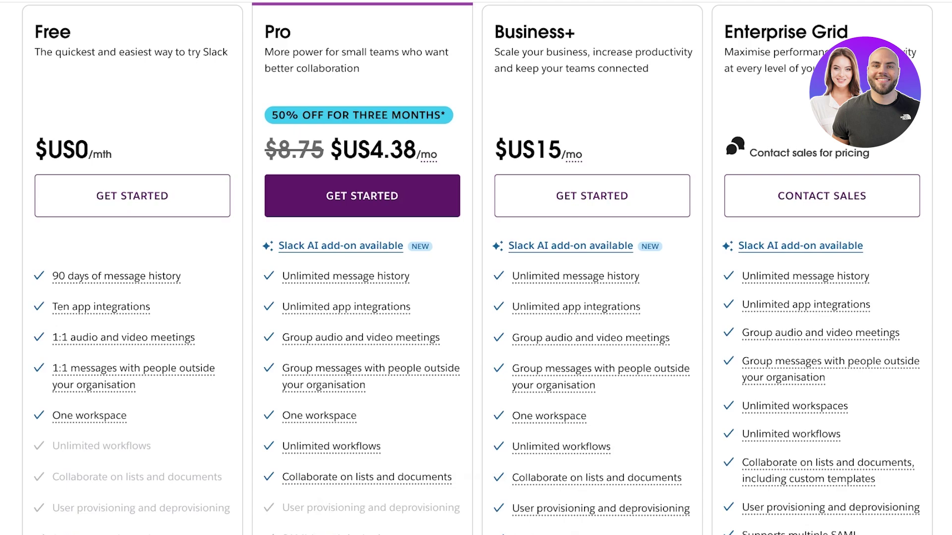
pyautogui.scroll(3, 476, 268)
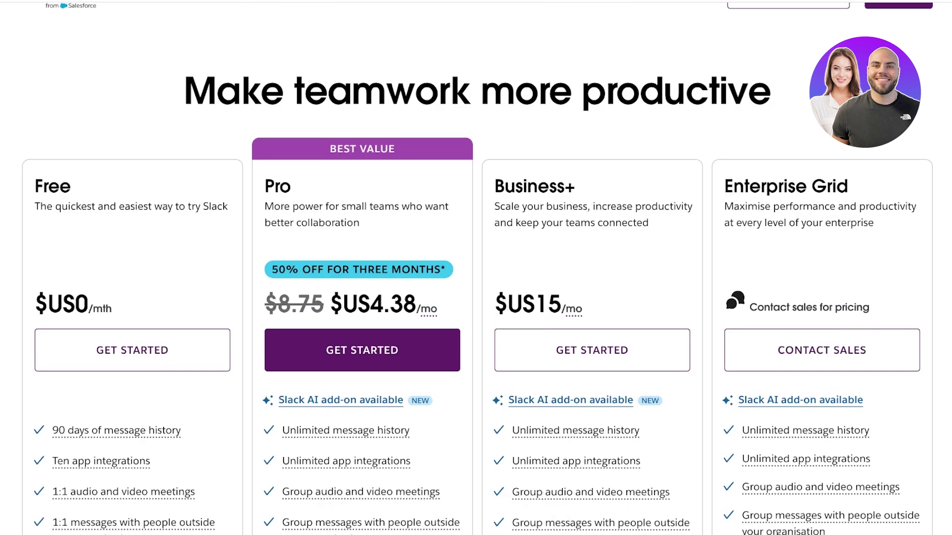
pyautogui.scroll(-3, 476, 268)
pyautogui.moveTo(575, 266)
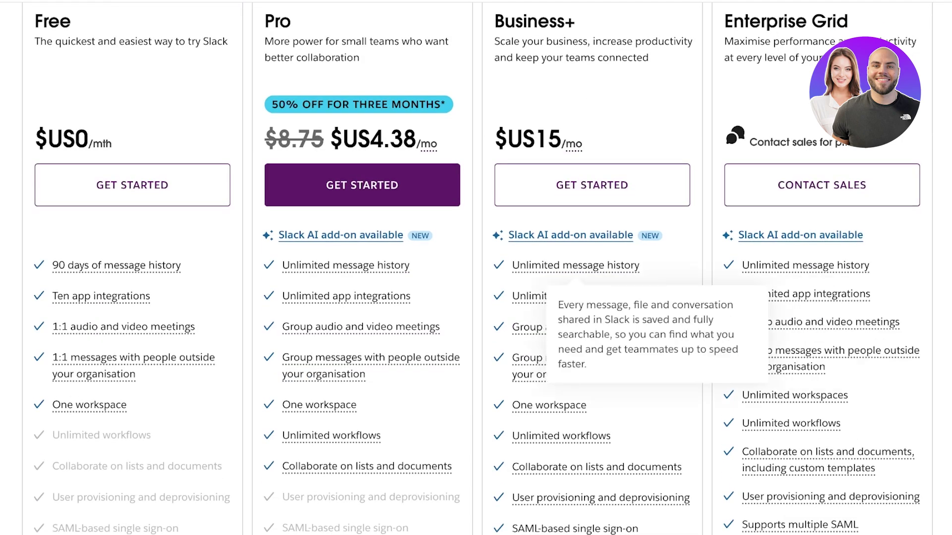
pyautogui.scroll(-2, 595, 347)
pyautogui.moveTo(597, 404)
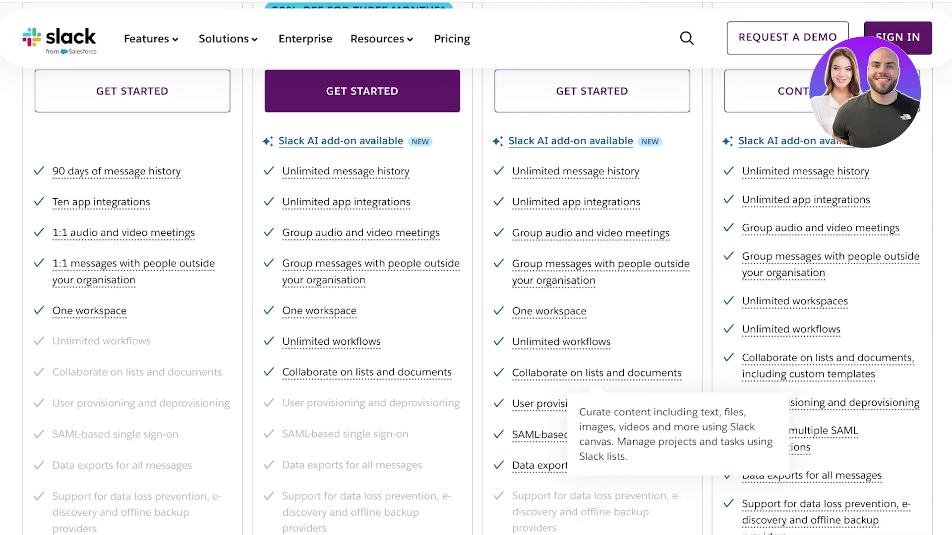
pyautogui.scroll(3, 598, 447)
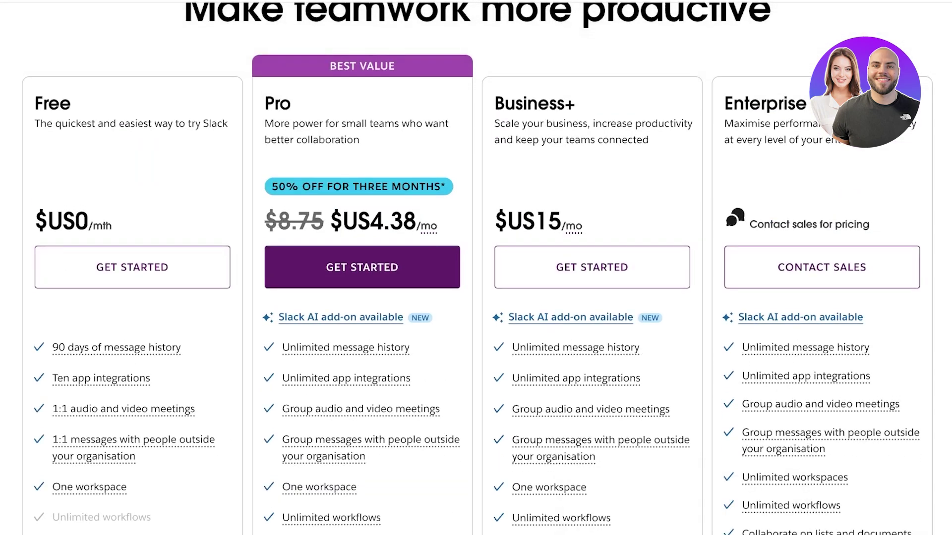
pyautogui.scroll(-6, 598, 447)
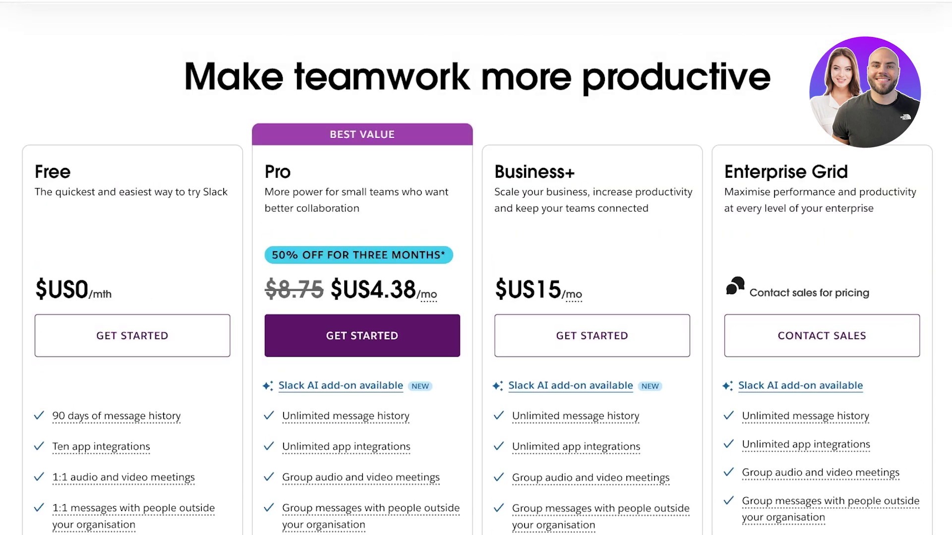